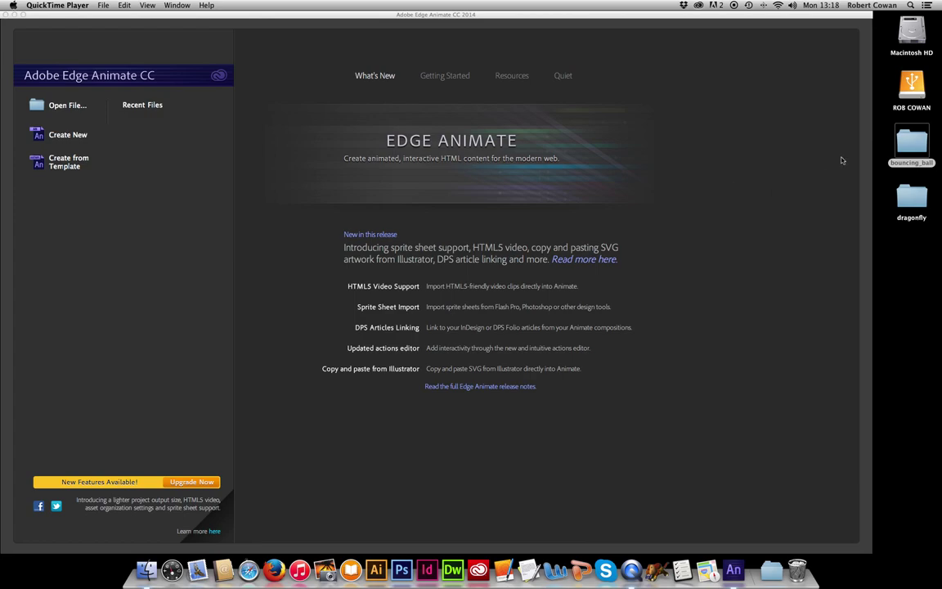
# - In Finder, confirm ball.png is in bouncing_ball's images folder, then close the window
pyautogui.doubleClick(912, 145)
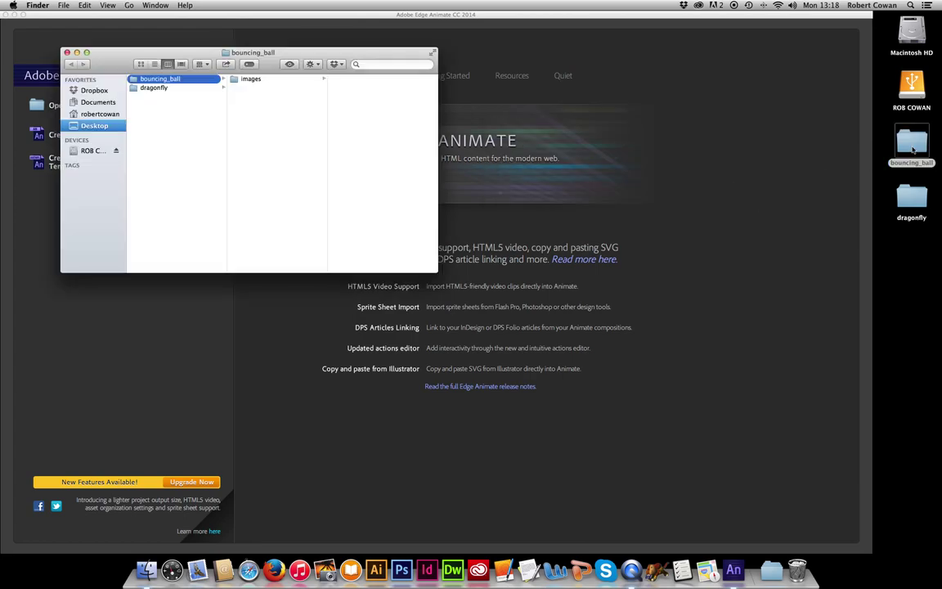
pyautogui.click(244, 81)
pyautogui.click(244, 79)
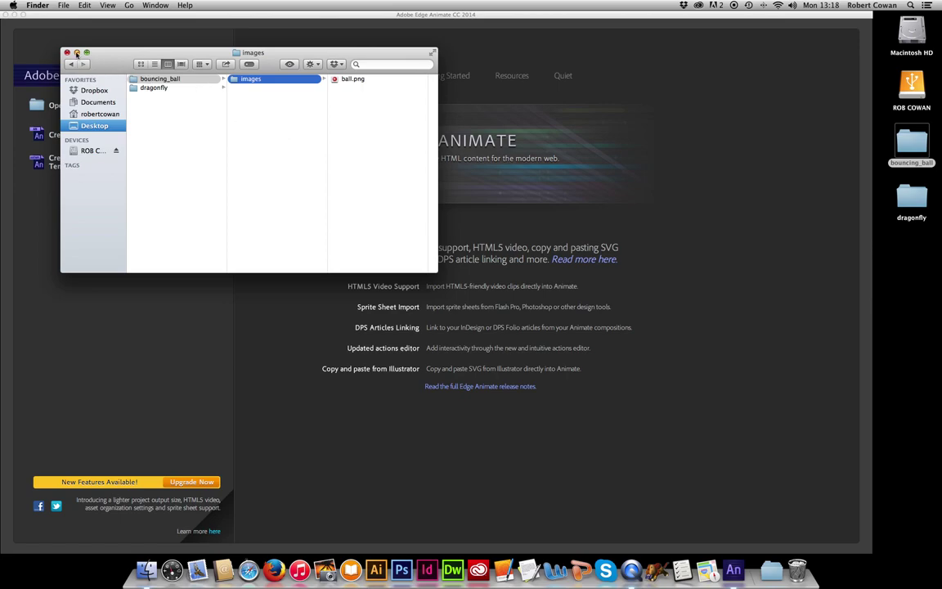
pyautogui.moveTo(112, 64); pyautogui.dragTo(204, 62)
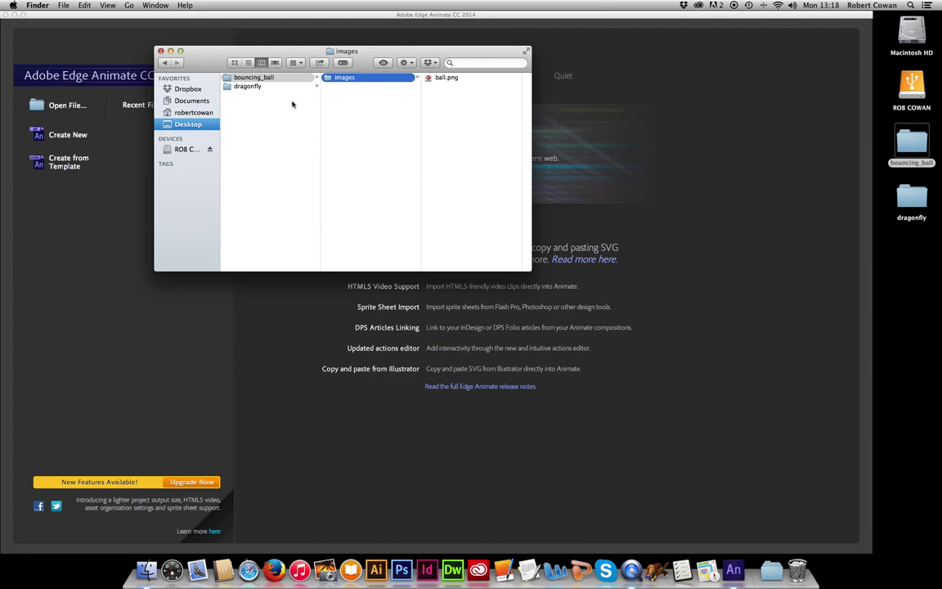
pyautogui.click(160, 51)
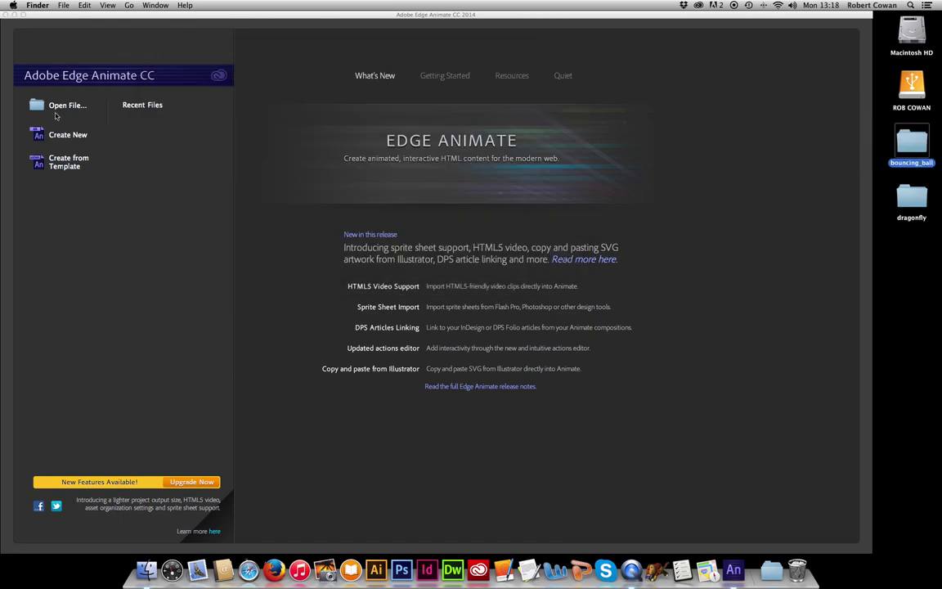
# - Create a new blank composition from the welcome screen and close the Lessons panel
pyautogui.click(65, 137)
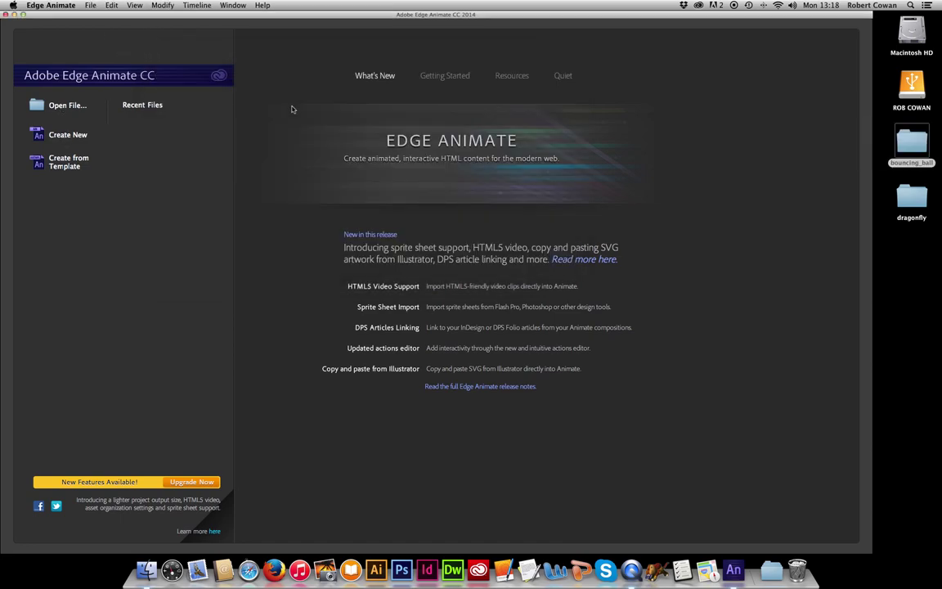
pyautogui.click(57, 133)
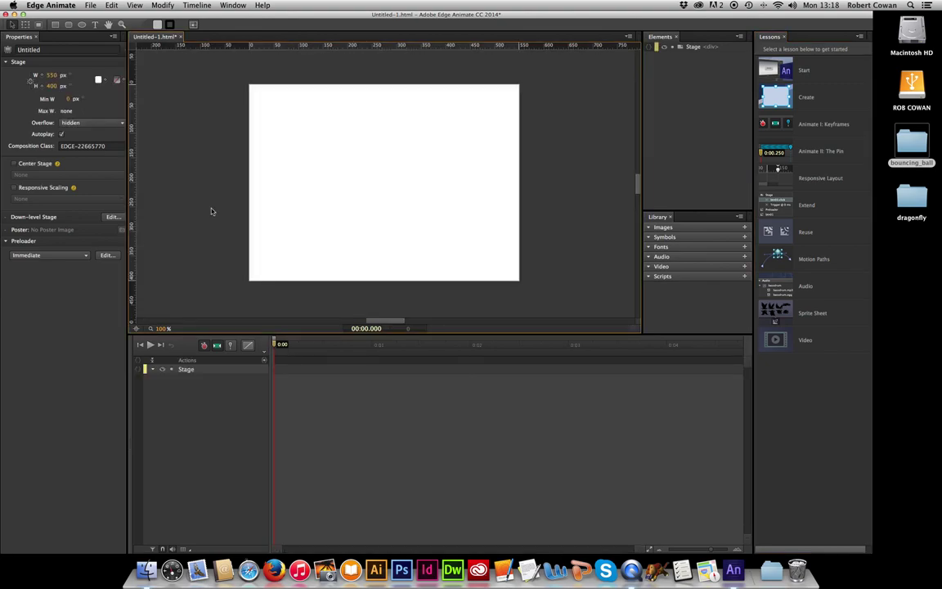
pyautogui.click(784, 37)
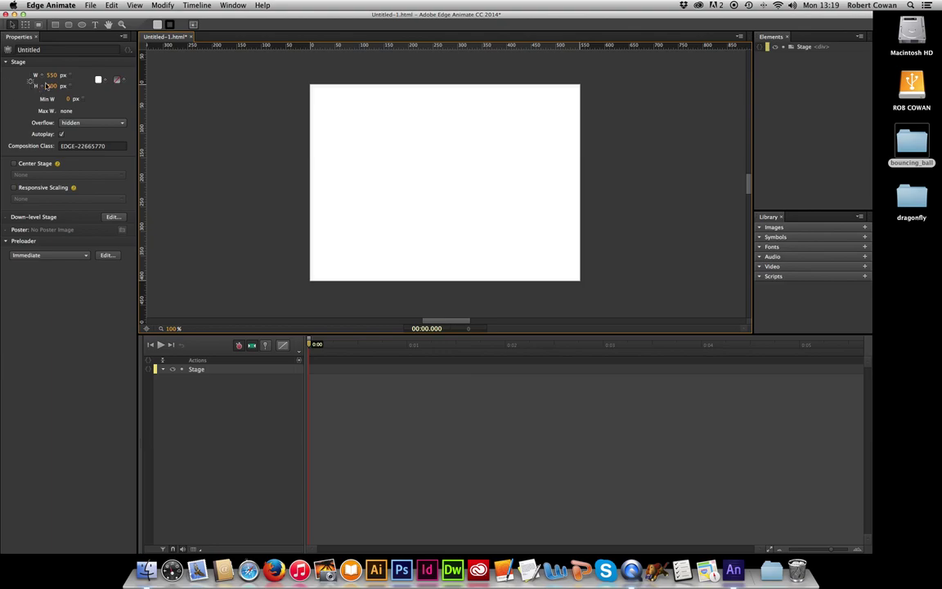
# - Set the stage size to 1024 × 768 px
pyautogui.click(51, 75)
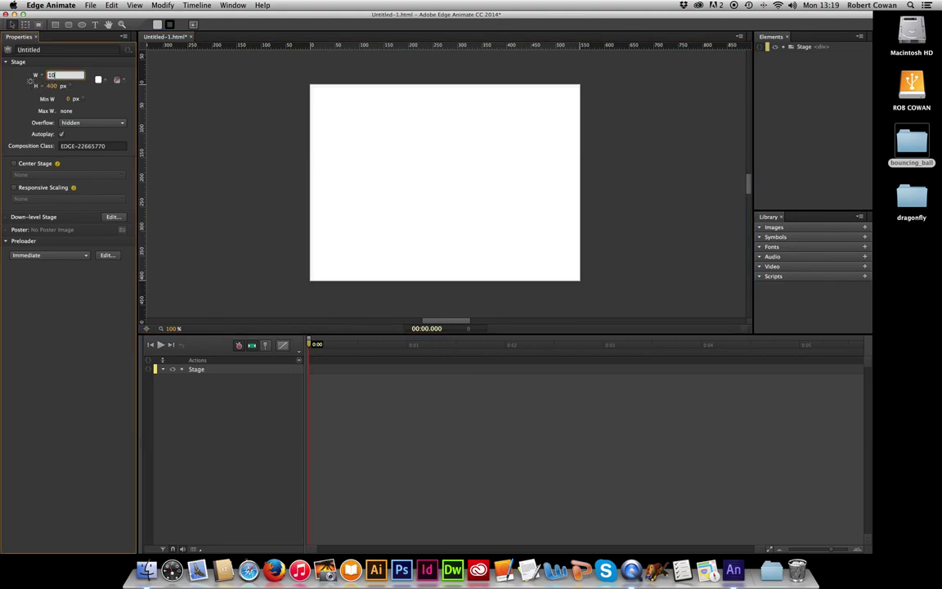
pyautogui.write('1024')
pyautogui.press('Tab')
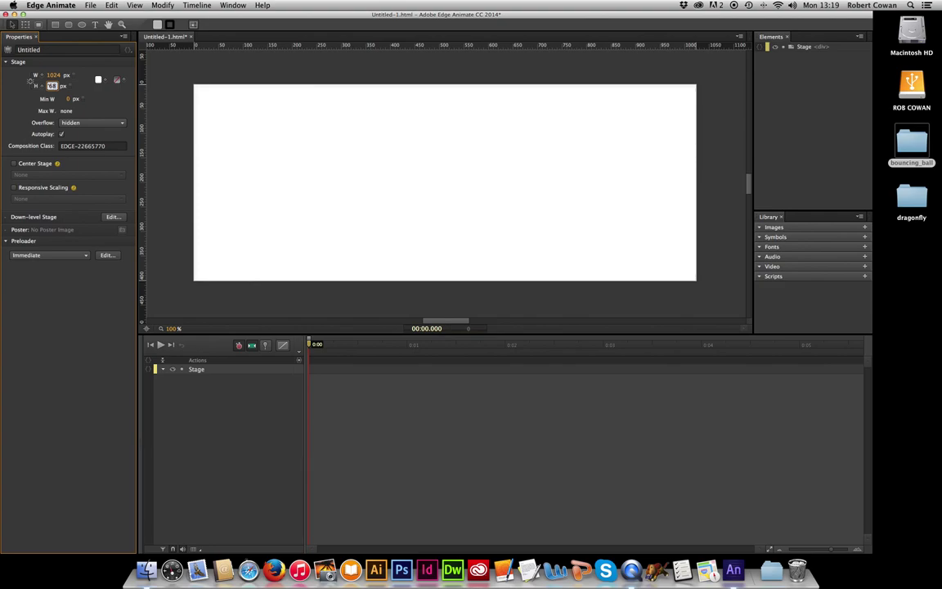
pyautogui.write('768')
pyautogui.press('Tab')
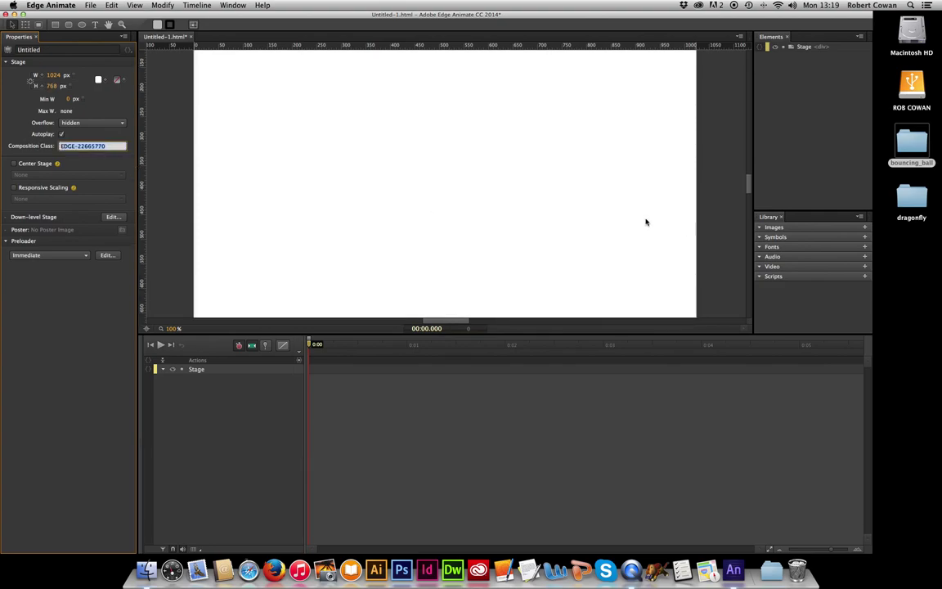
# - Zoom out to see the whole stage and fill its background with light blue
pyautogui.press('super+minus')
pyautogui.press('super+minus')
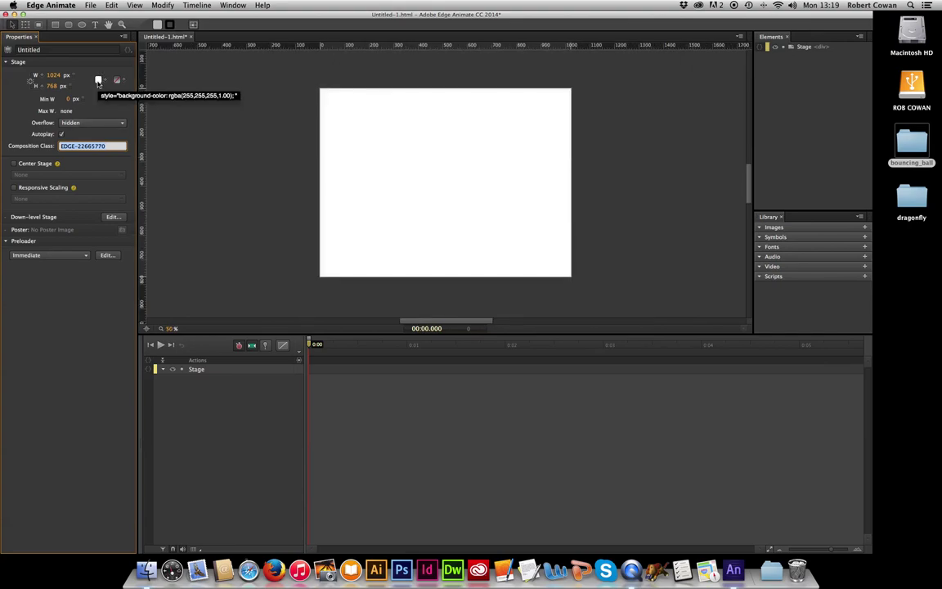
pyautogui.click(98, 82)
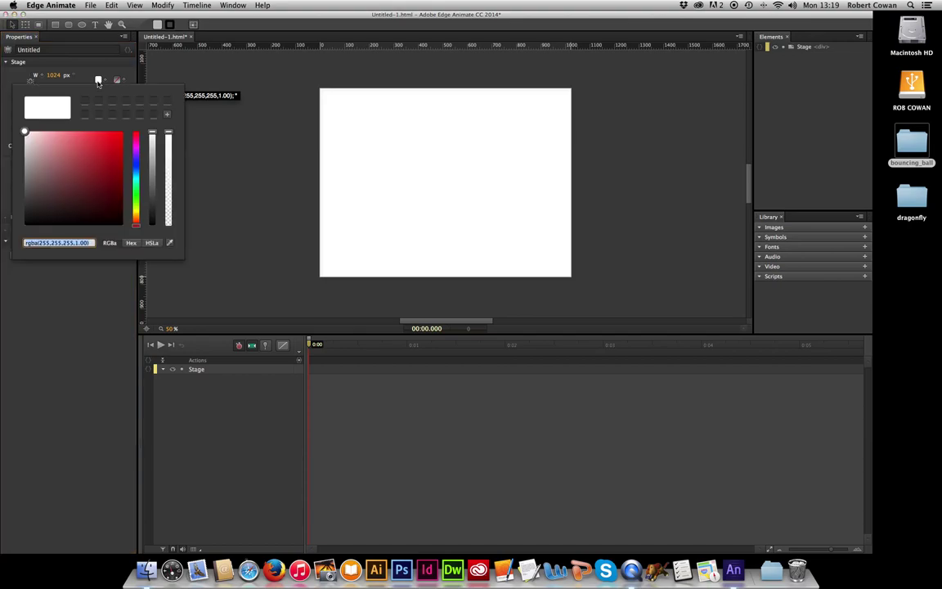
pyautogui.click(137, 173)
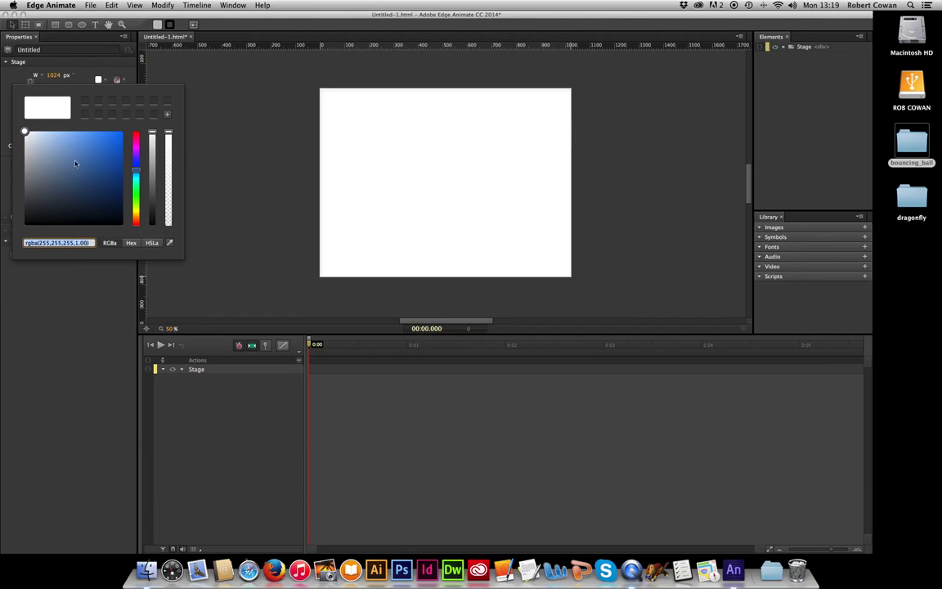
pyautogui.moveTo(82, 149); pyautogui.dragTo(58, 141)
pyautogui.press('Return')
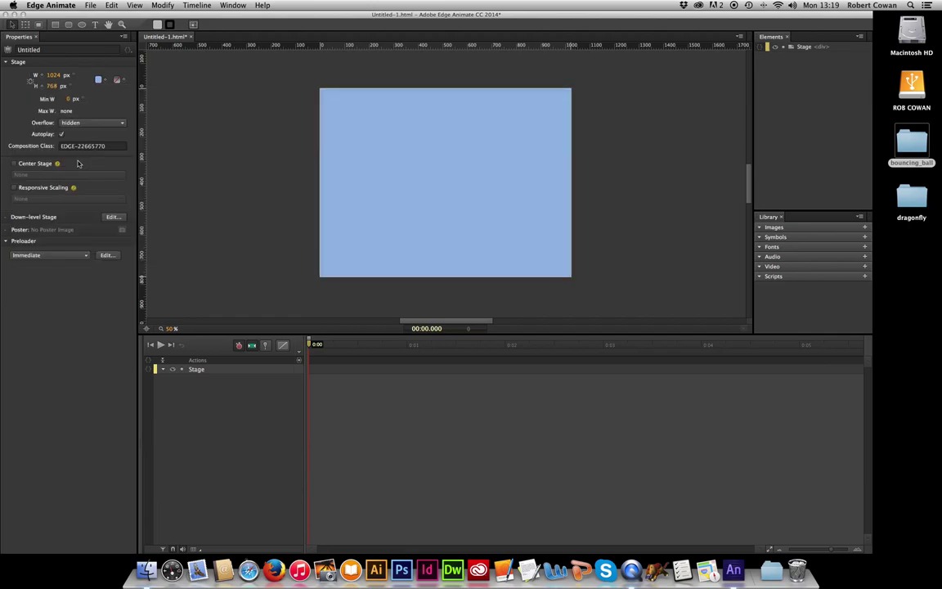
pyautogui.click(105, 81)
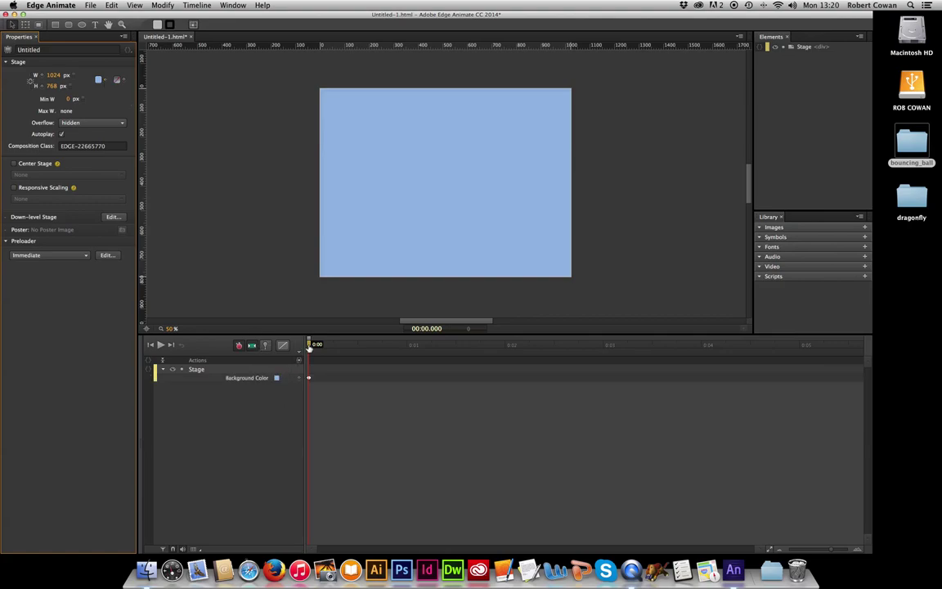
pyautogui.moveTo(310, 346); pyautogui.dragTo(505, 342)
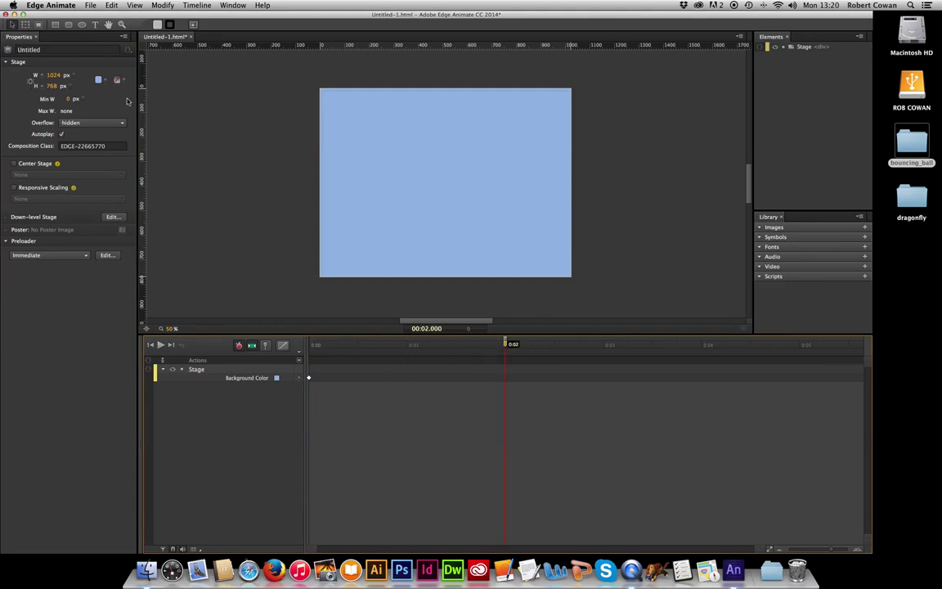
pyautogui.click(99, 79)
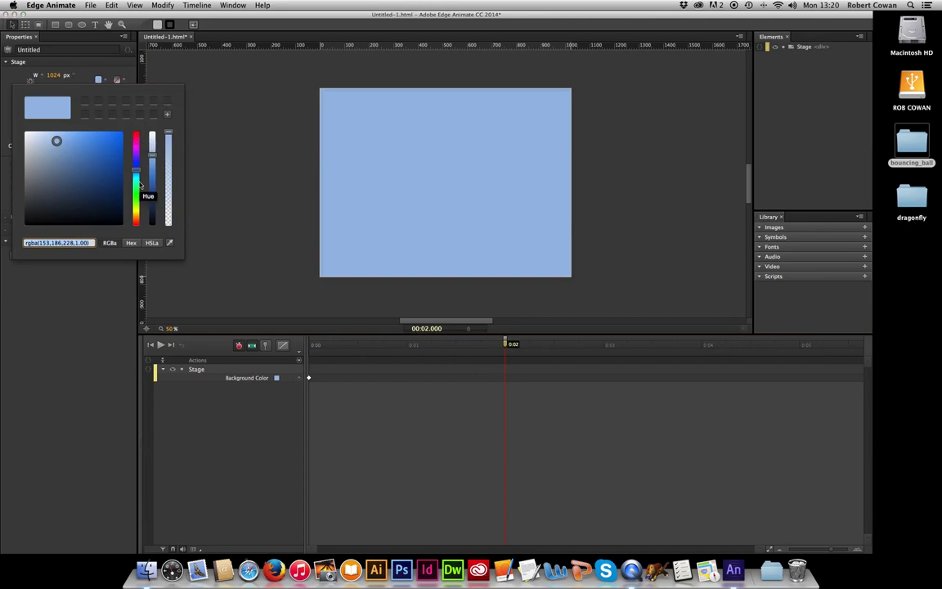
pyautogui.click(136, 136)
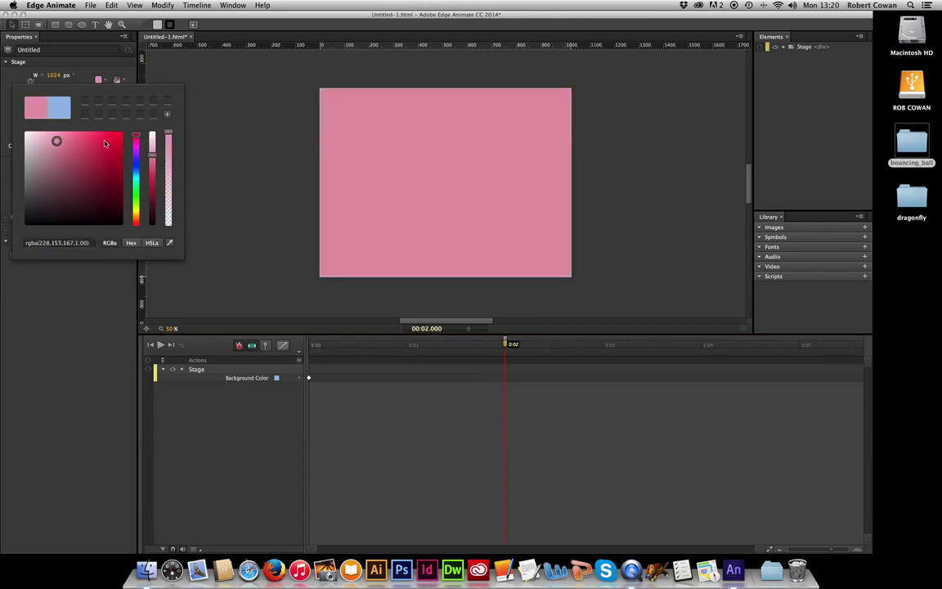
pyautogui.click(106, 146)
pyautogui.click(86, 138)
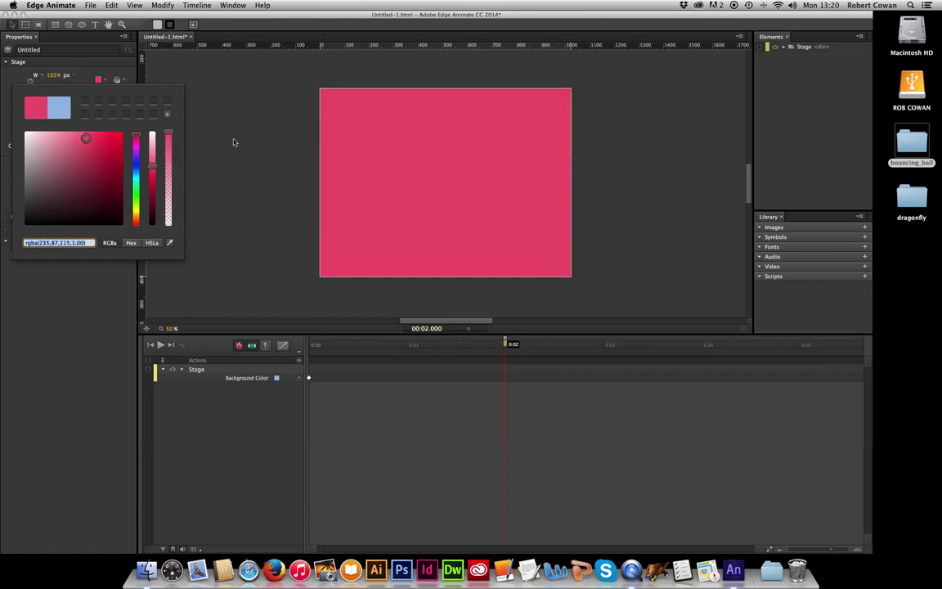
pyautogui.click(233, 143)
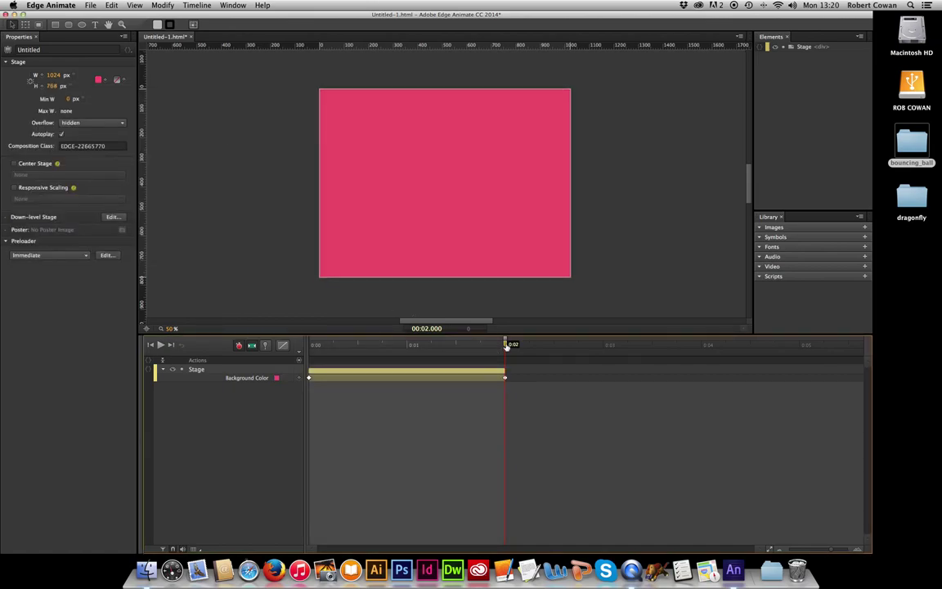
pyautogui.moveTo(480, 344); pyautogui.dragTo(236, 331)
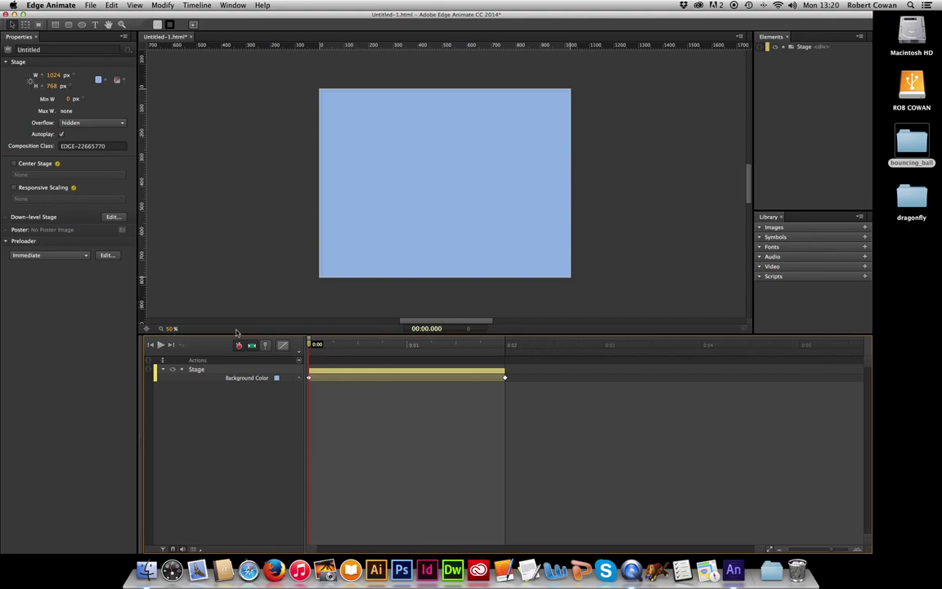
pyautogui.press('space')
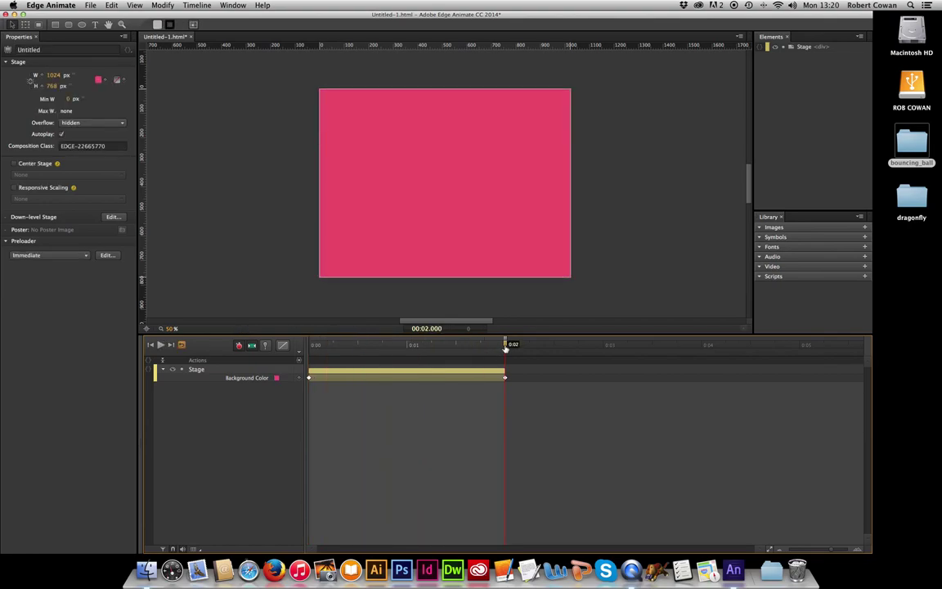
pyautogui.moveTo(506, 348); pyautogui.dragTo(392, 347)
pyautogui.press('Home')
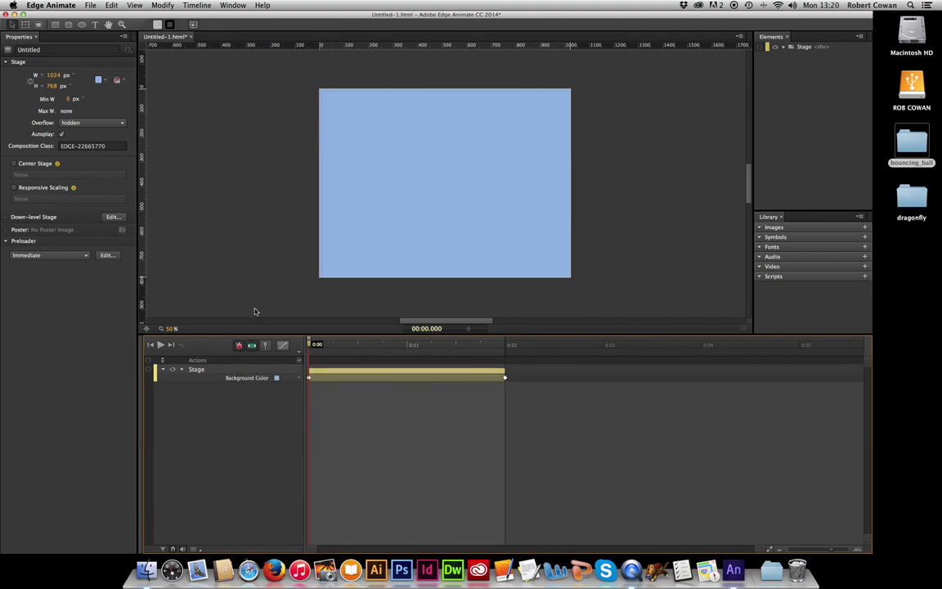
pyautogui.click(504, 377)
pyautogui.press('Delete')
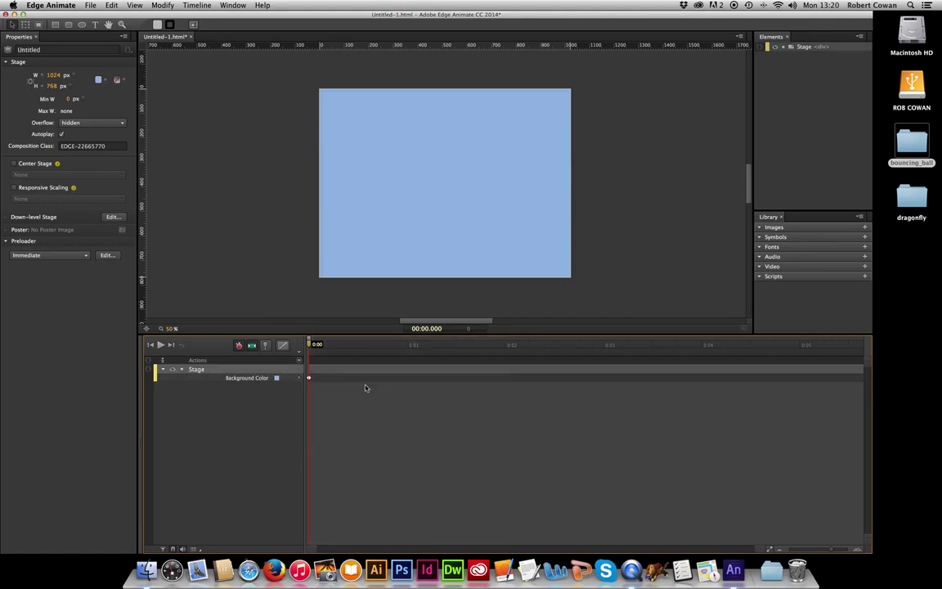
# - Delete the 0:00 background colour keyframe and import ball.png from bouncing_ball/images into the library
pyautogui.click(310, 381)
pyautogui.press('Delete')
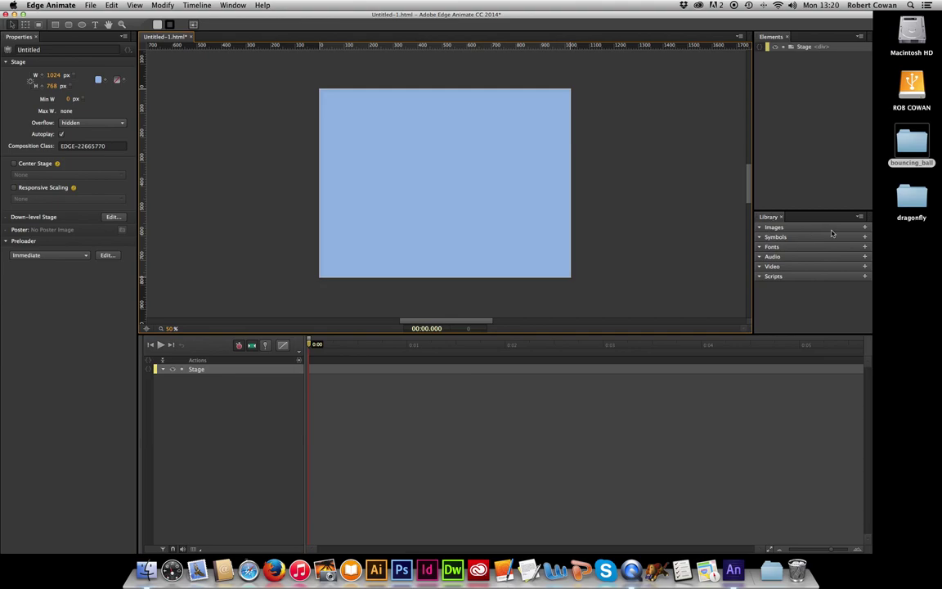
pyautogui.click(866, 230)
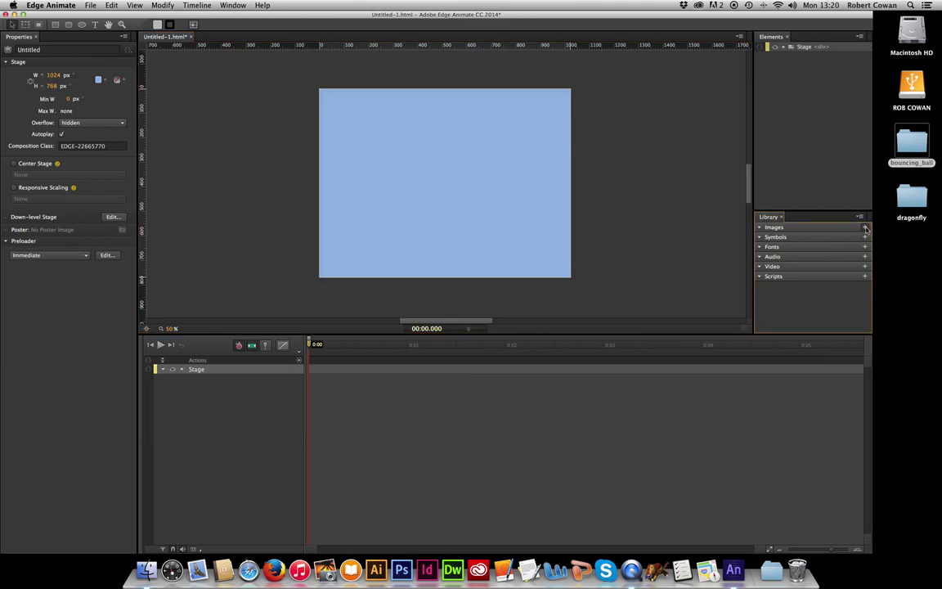
pyautogui.click(866, 230)
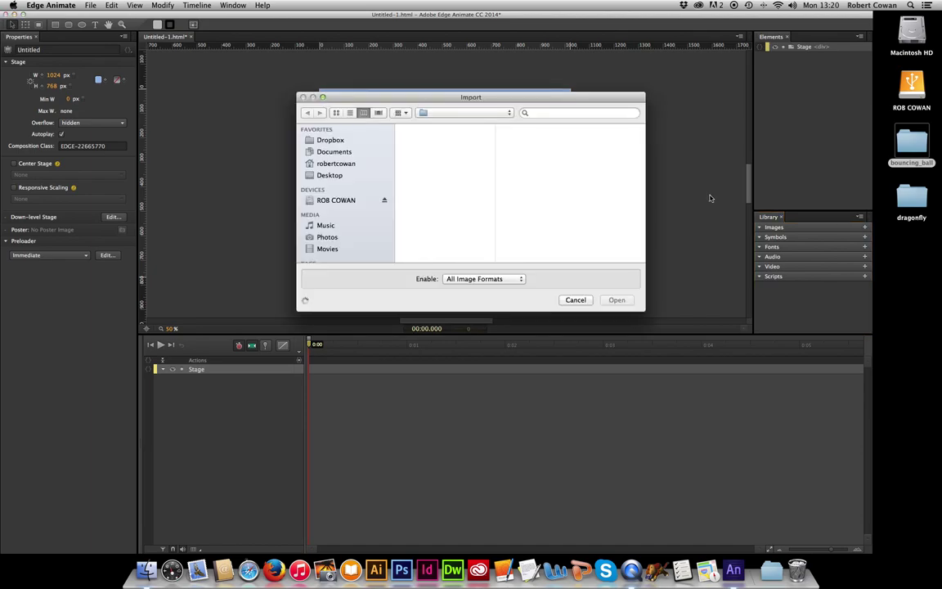
pyautogui.click(332, 176)
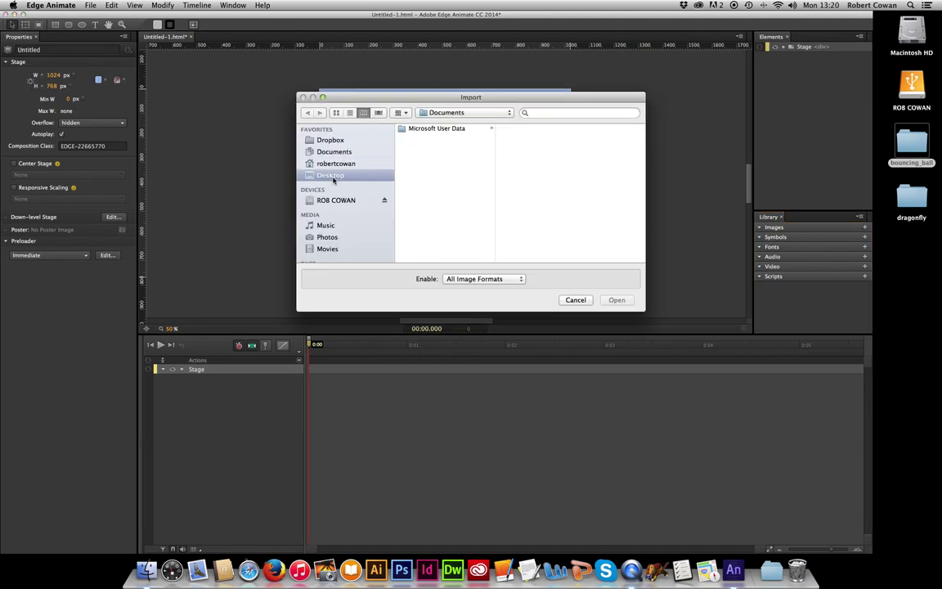
pyautogui.click(418, 130)
pyautogui.click(464, 130)
pyautogui.click(558, 129)
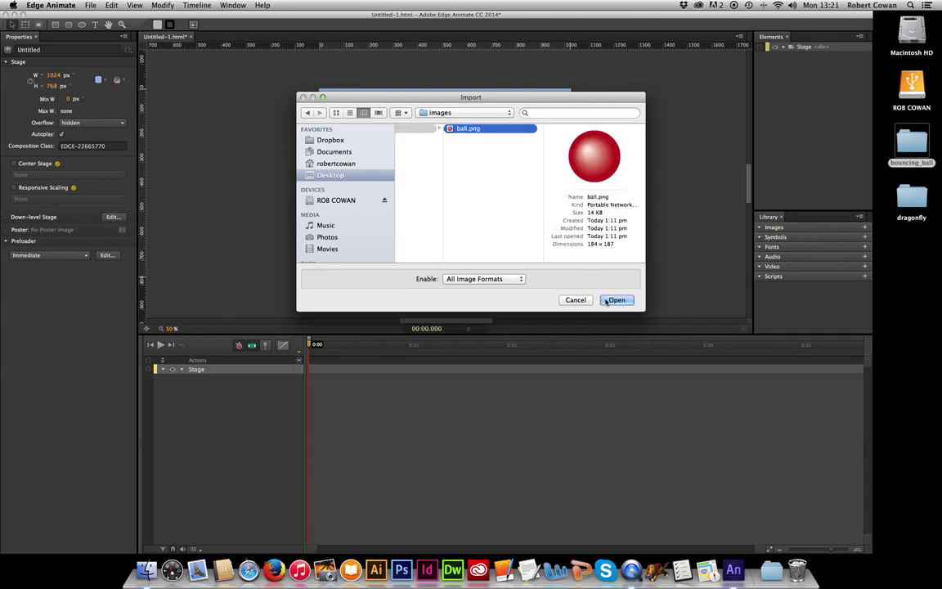
pyautogui.click(616, 300)
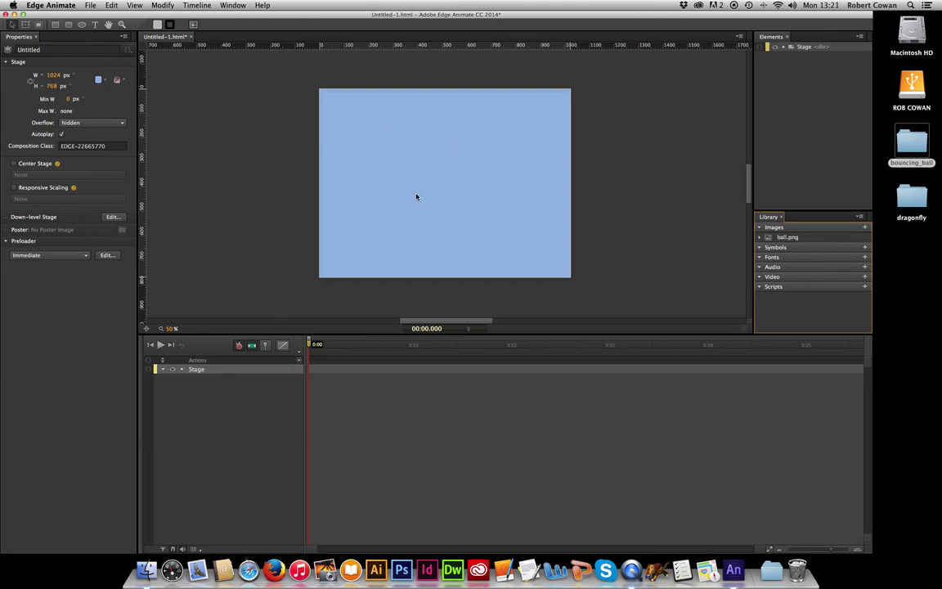
# - Change the stage background colour to white
pyautogui.click(98, 80)
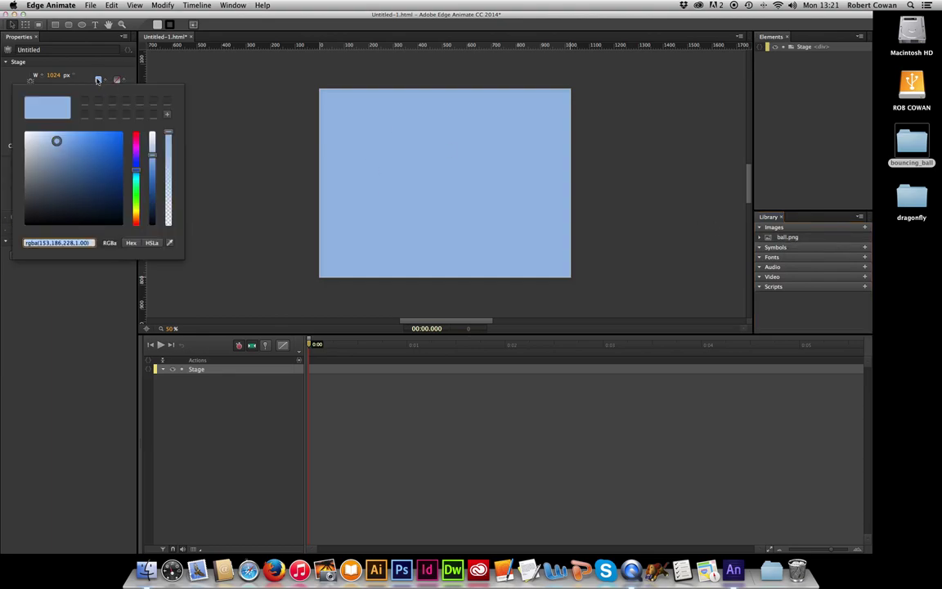
pyautogui.moveTo(55, 141); pyautogui.dragTo(24, 131)
pyautogui.click(237, 125)
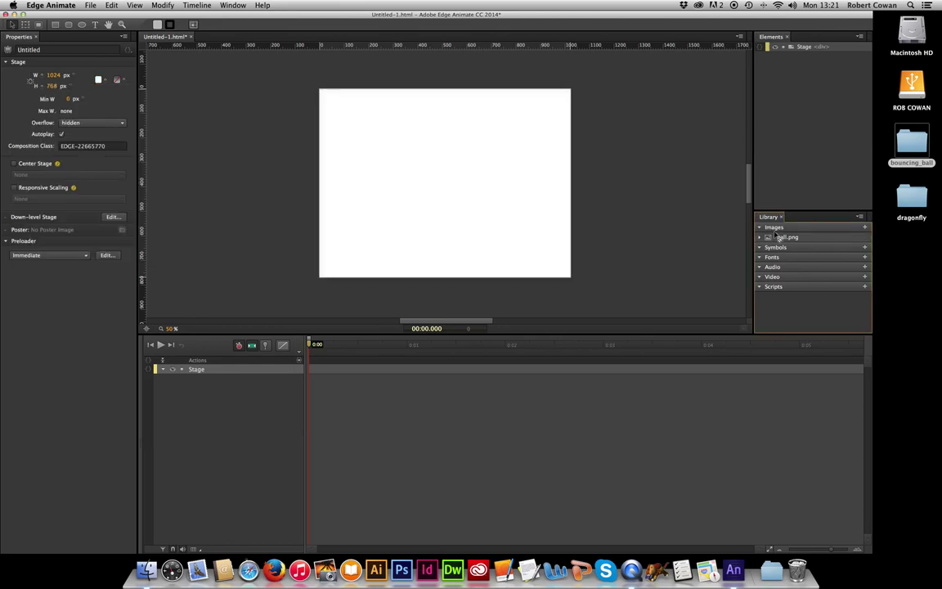
# - Place ball.png from the library and move it just above the stage's top centre
pyautogui.moveTo(717, 225); pyautogui.dragTo(427, 161)
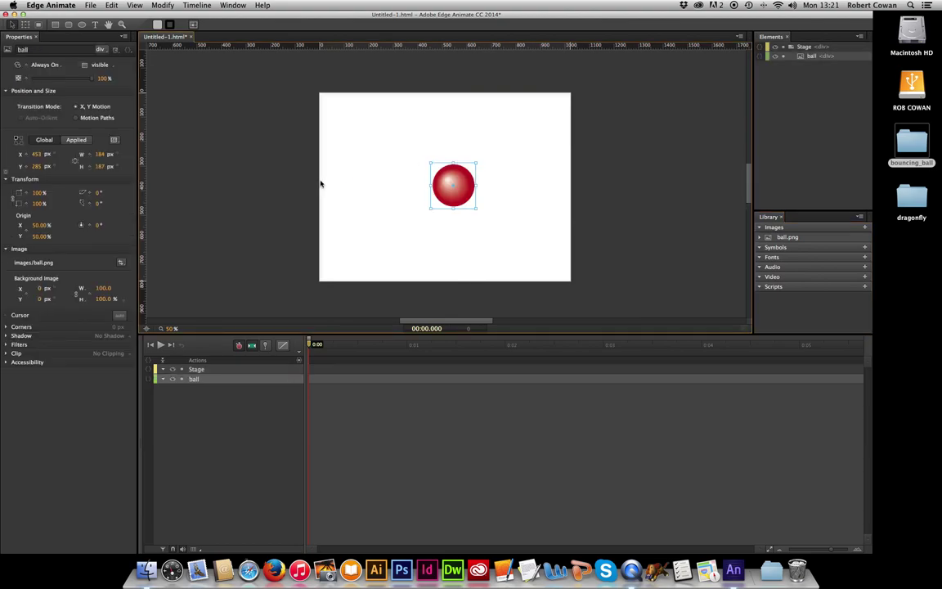
pyautogui.moveTo(440, 176)
pyautogui.mouseDown()
pyautogui.moveTo(416, 167)
pyautogui.moveTo(434, 164)
pyautogui.moveTo(427, 152)
pyautogui.moveTo(441, 158)
pyautogui.mouseUp()
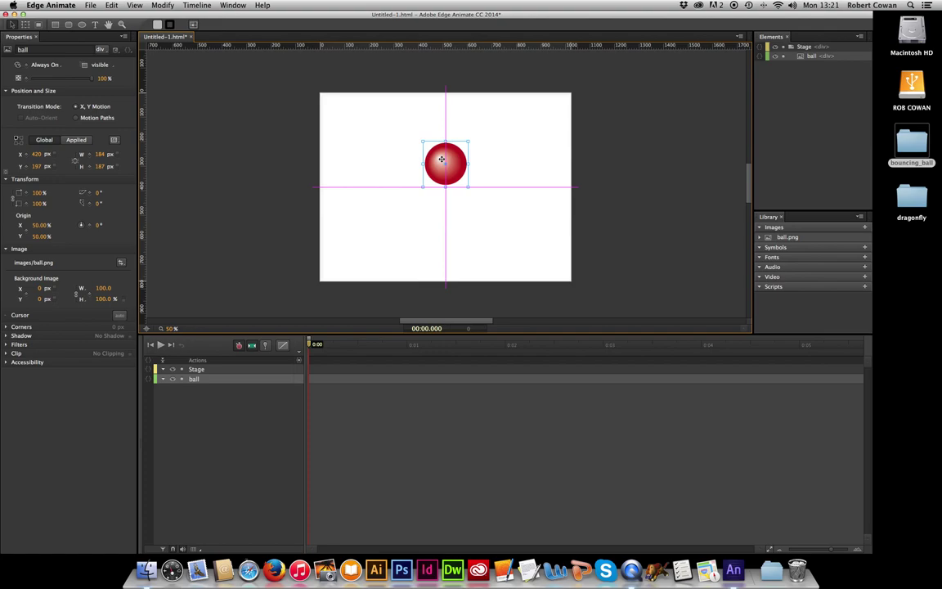
pyautogui.moveTo(441, 159); pyautogui.dragTo(440, 74)
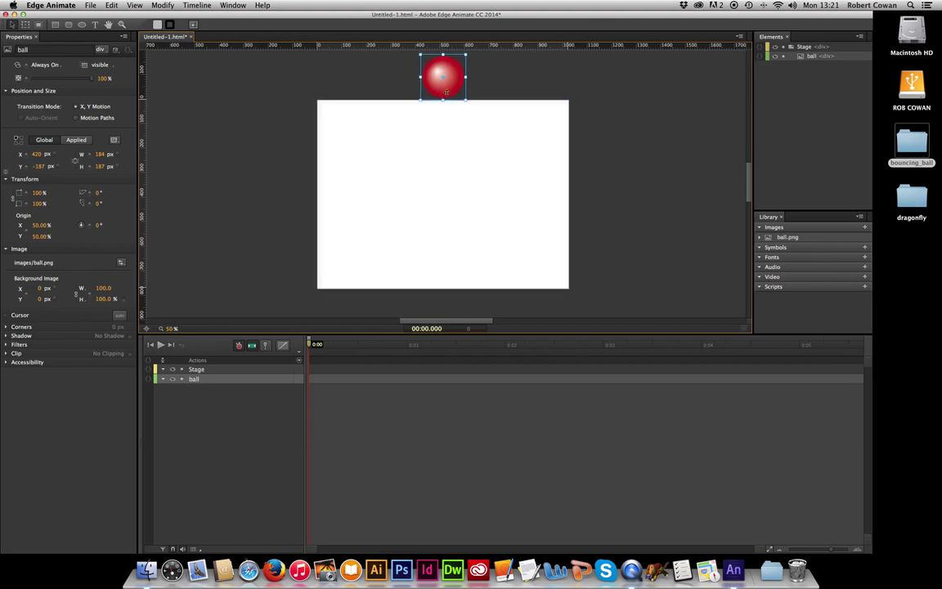
# - Add a vertical guide through the ball's centre and a horizontal guide near the stage bottom
pyautogui.click(266, 127)
pyautogui.press('super+a')
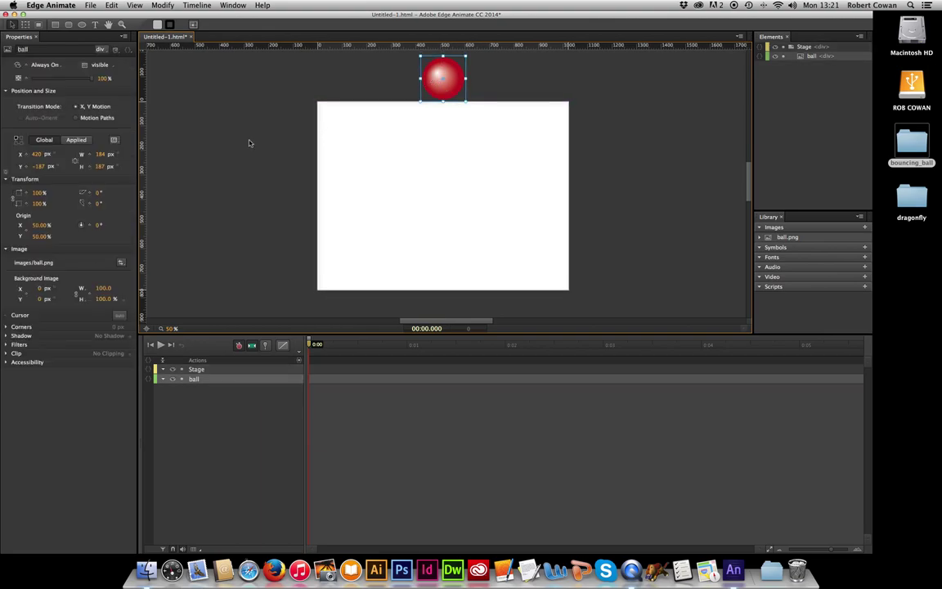
pyautogui.moveTo(141, 151); pyautogui.dragTo(444, 153)
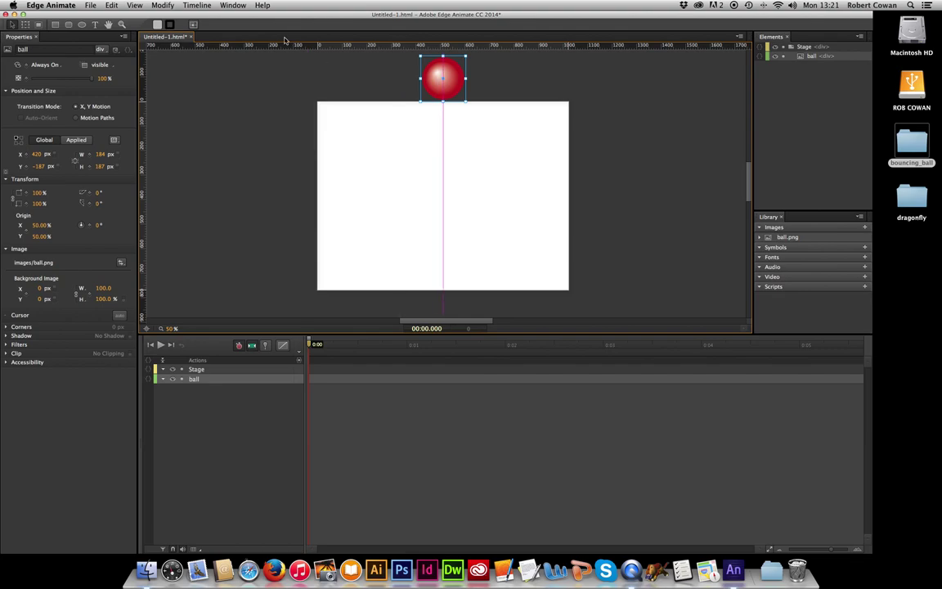
pyautogui.moveTo(262, 44); pyautogui.dragTo(302, 272)
# - Keyframe the ball's Left 420 and Top −187 position at 0:00
pyautogui.scroll(2, 408, 172)
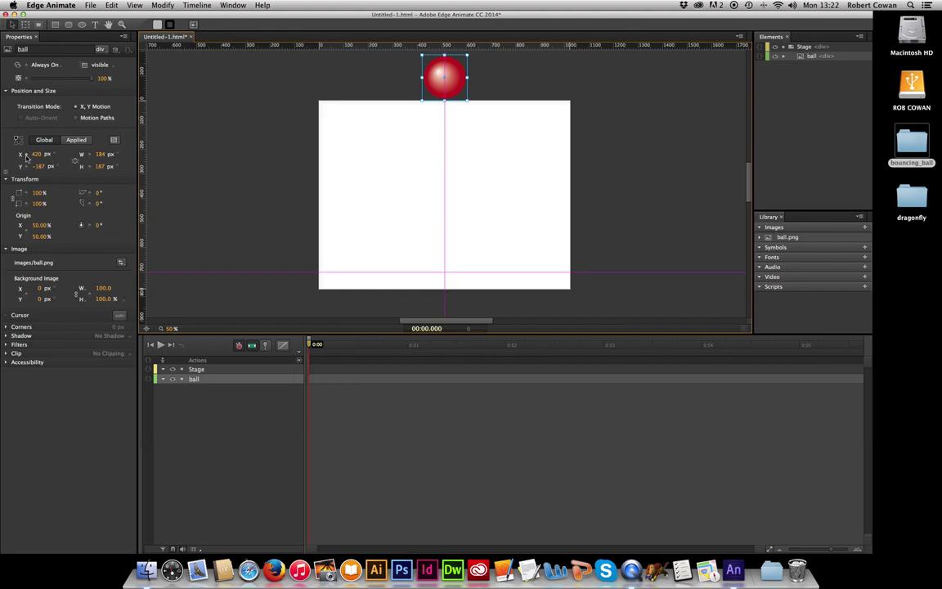
pyautogui.click(26, 155)
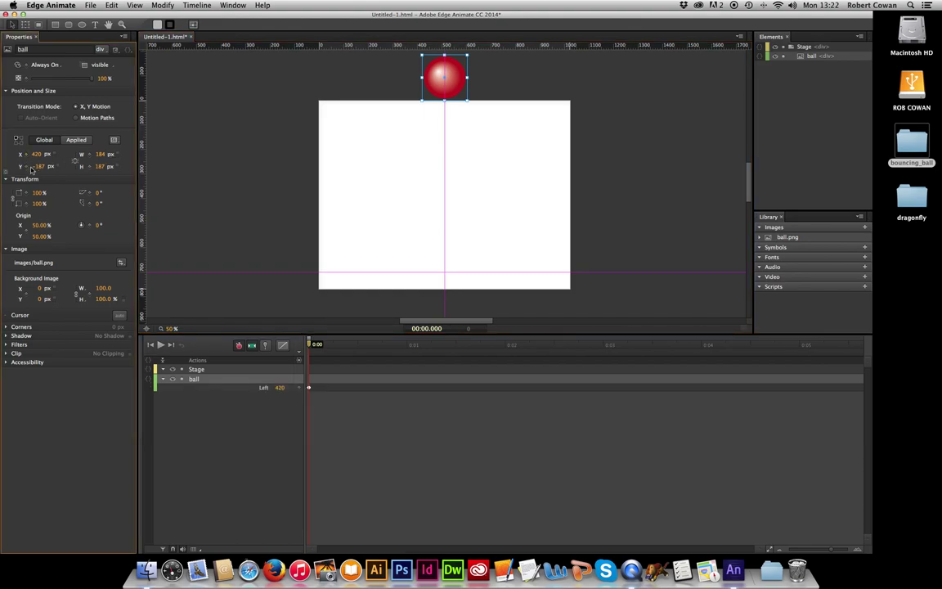
pyautogui.click(25, 166)
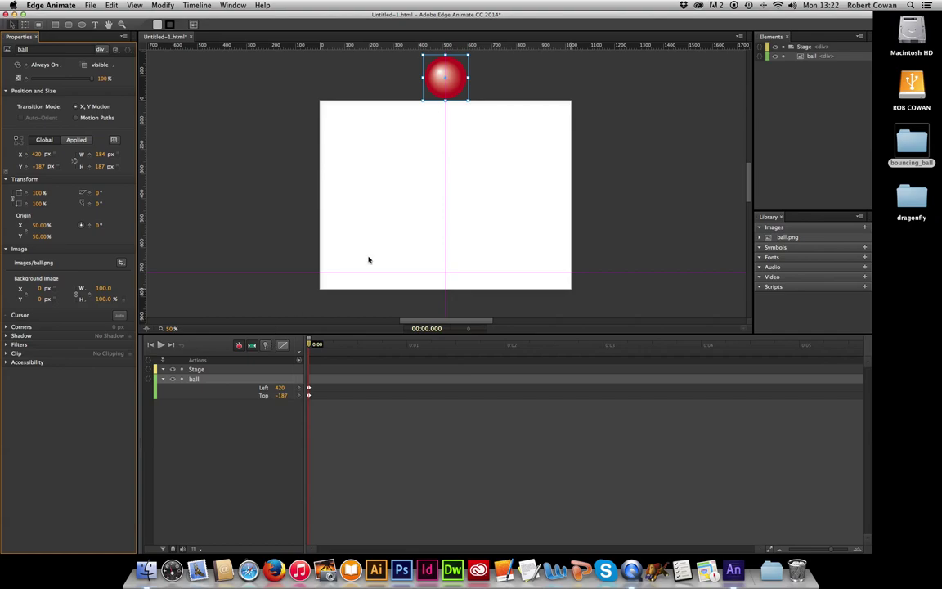
pyautogui.scroll(1, 453, 259)
# - Move the playhead to 0:01.500, adjusting the timeline zoom to check the scale
pyautogui.moveTo(310, 347); pyautogui.dragTo(454, 337)
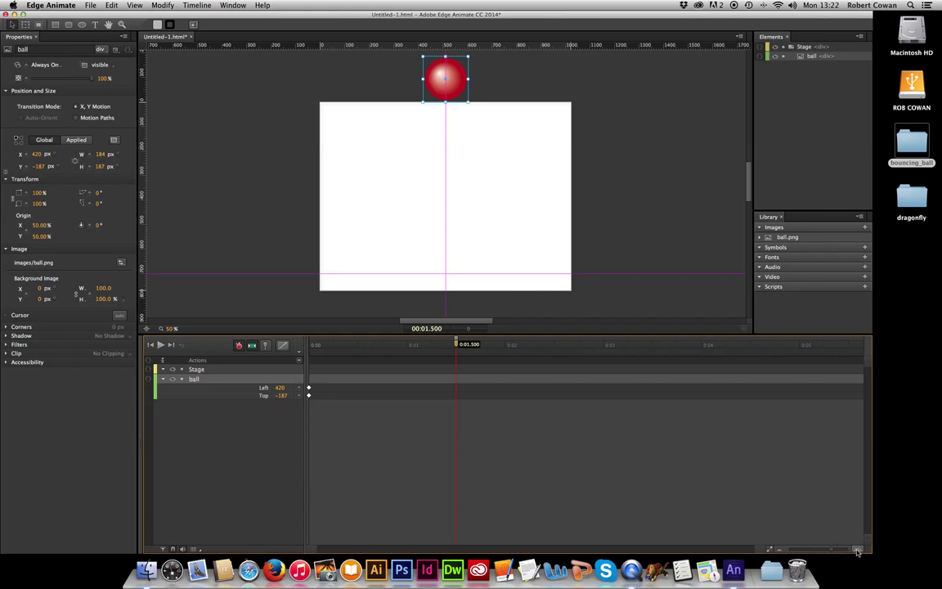
pyautogui.moveTo(831, 552); pyautogui.dragTo(837, 554)
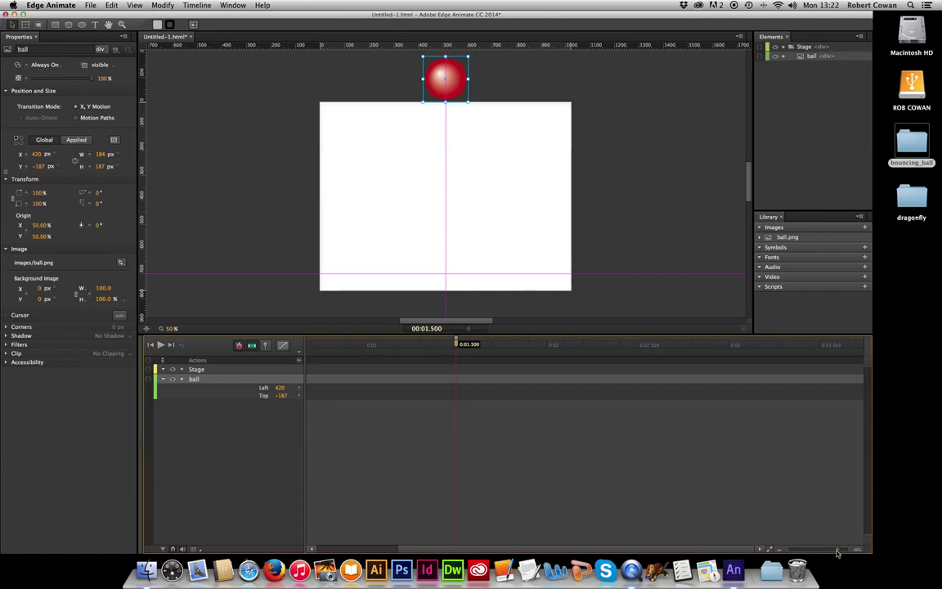
pyautogui.moveTo(836, 554); pyautogui.dragTo(781, 552)
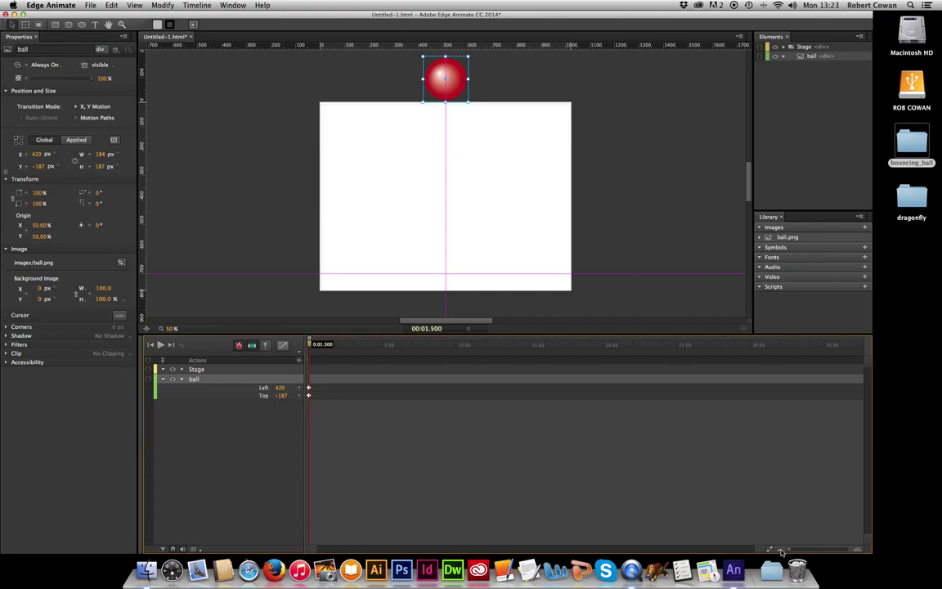
pyautogui.moveTo(781, 552); pyautogui.dragTo(826, 553)
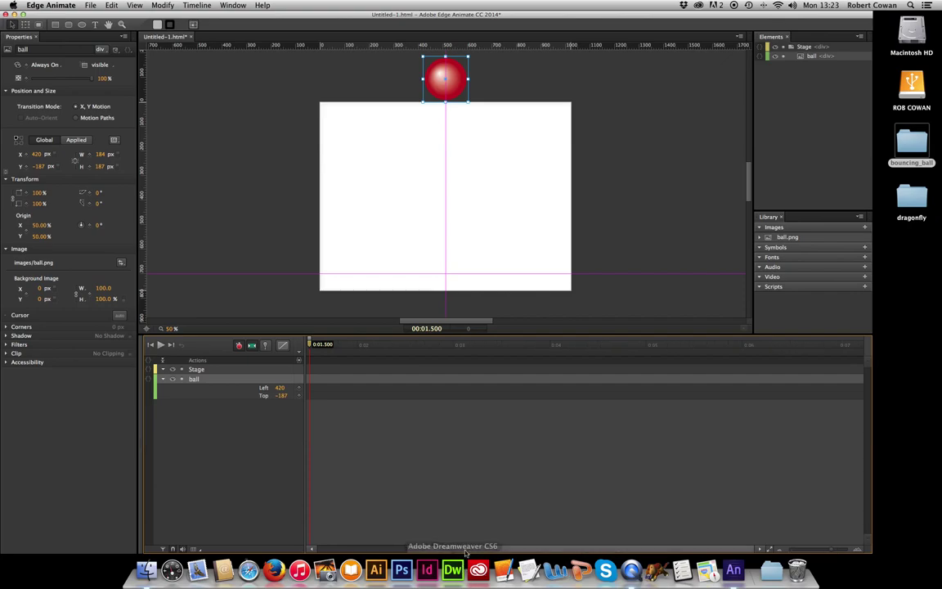
pyautogui.hscroll(-5, 359, 523)
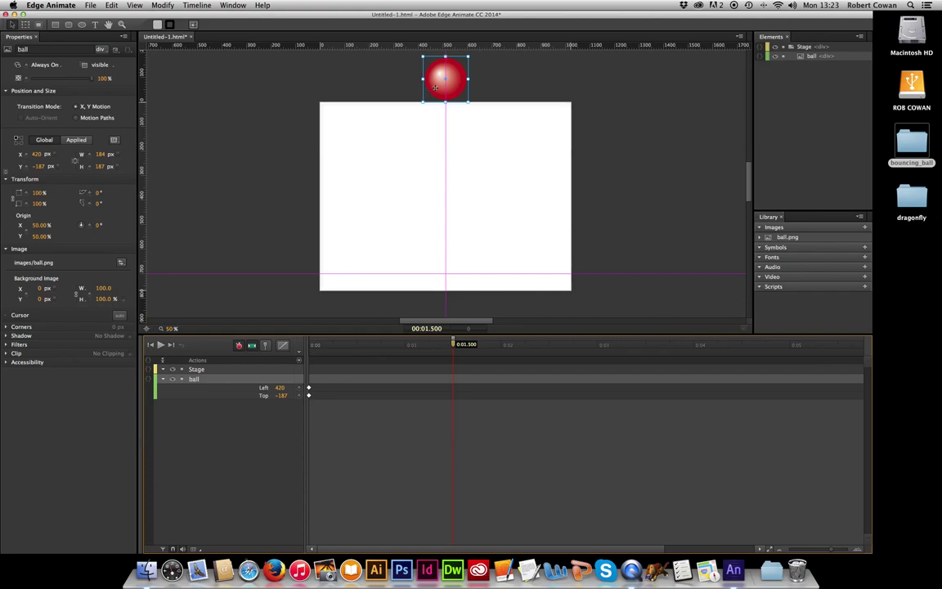
# - Drag the ball down to the bottom guide at Top 520 and play the fall
pyautogui.moveTo(436, 86); pyautogui.dragTo(444, 259)
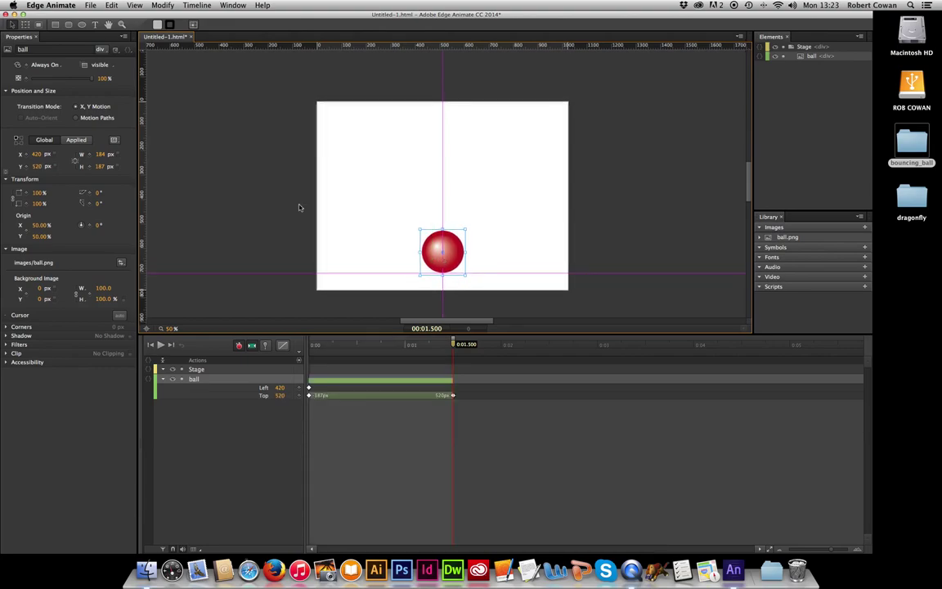
pyautogui.click(239, 156)
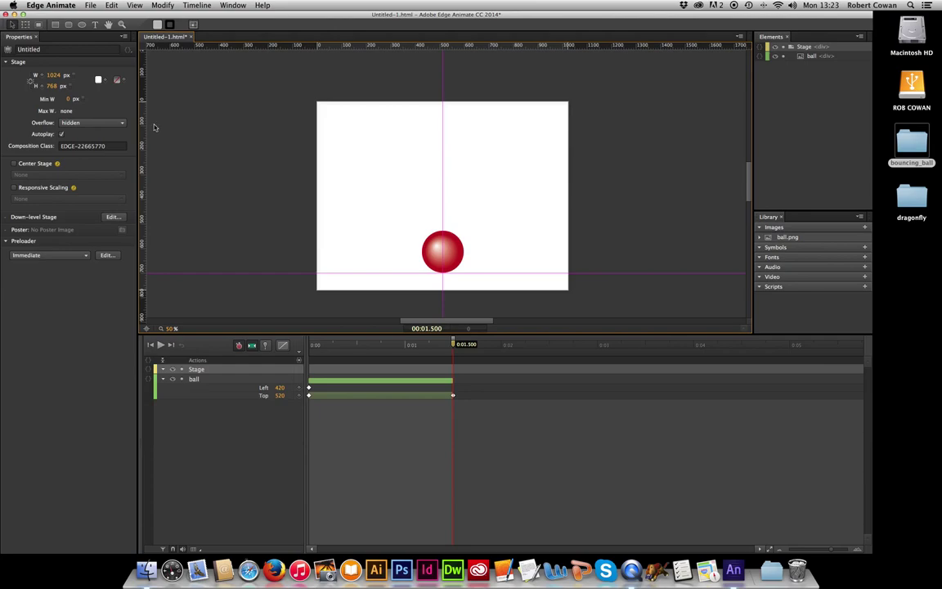
pyautogui.press('space')
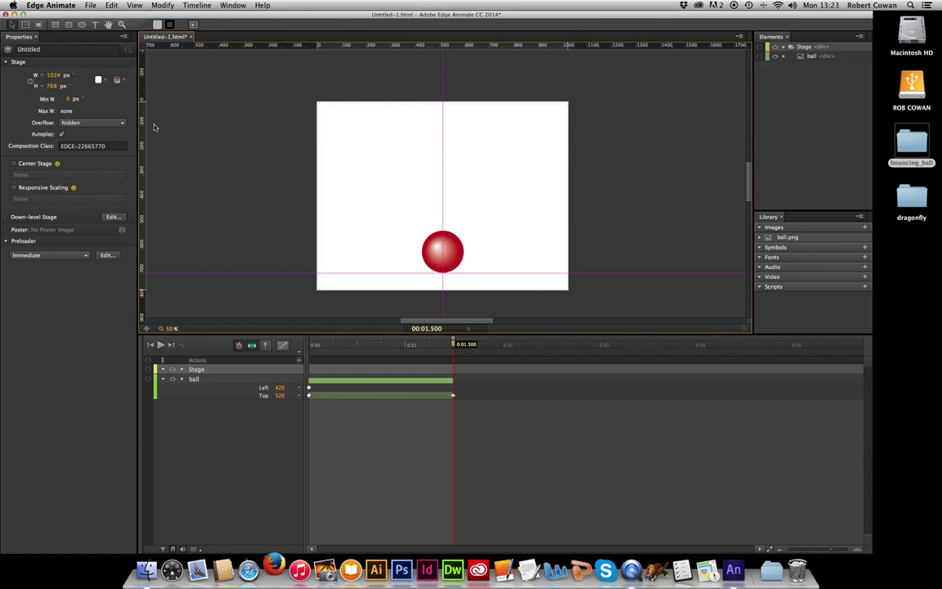
pyautogui.scroll(1, 250, 131)
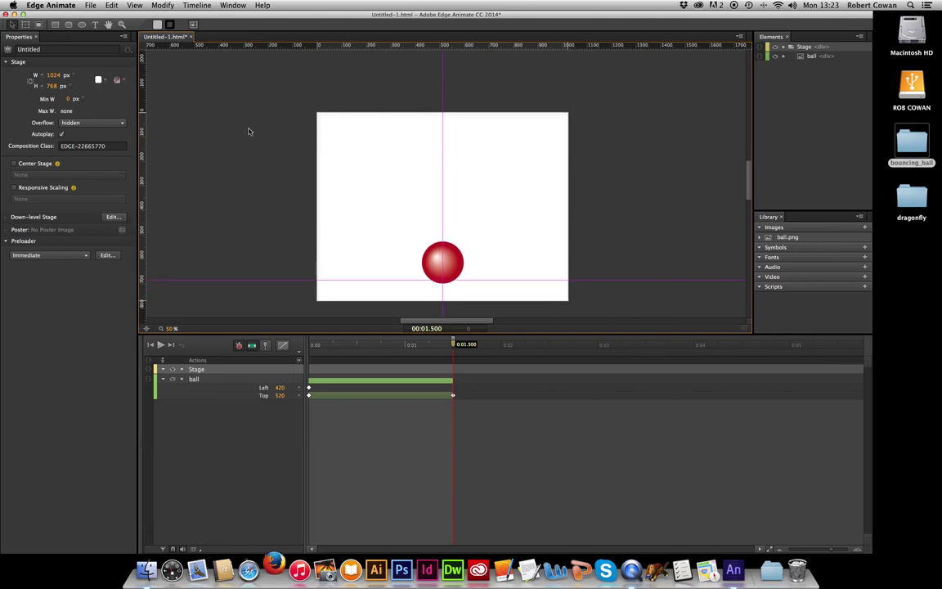
pyautogui.press('super+Return')
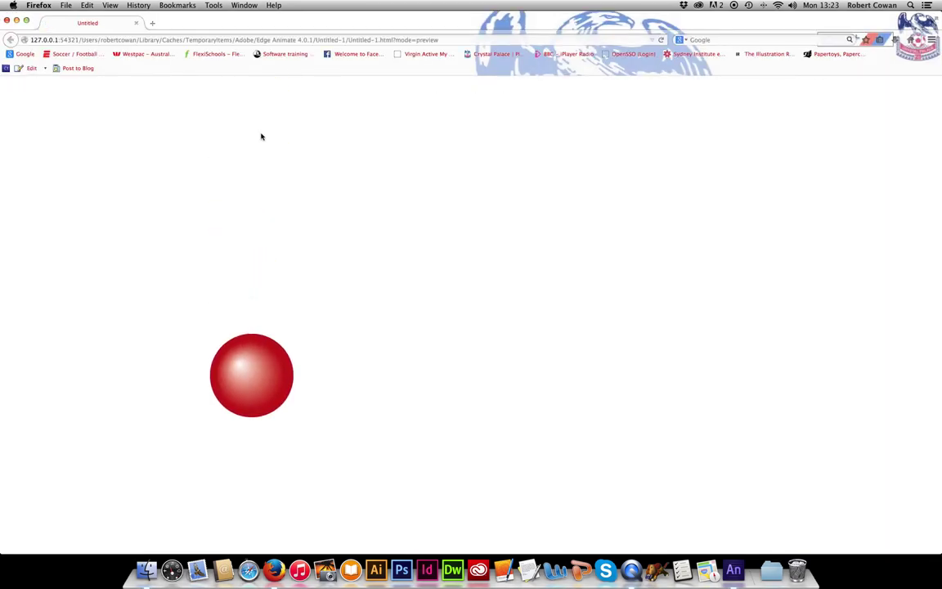
pyautogui.click(7, 20)
pyautogui.scroll(-1, 252, 200)
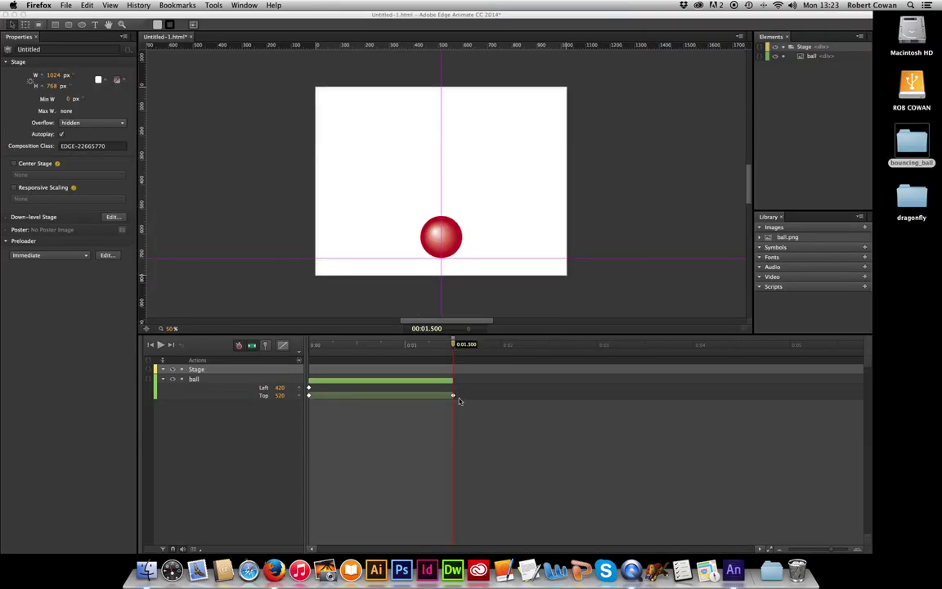
# - Move the Top 520 landing keyframe to 0:01, preview it, and park the playhead just past one second
pyautogui.click(454, 400)
pyautogui.click(454, 399)
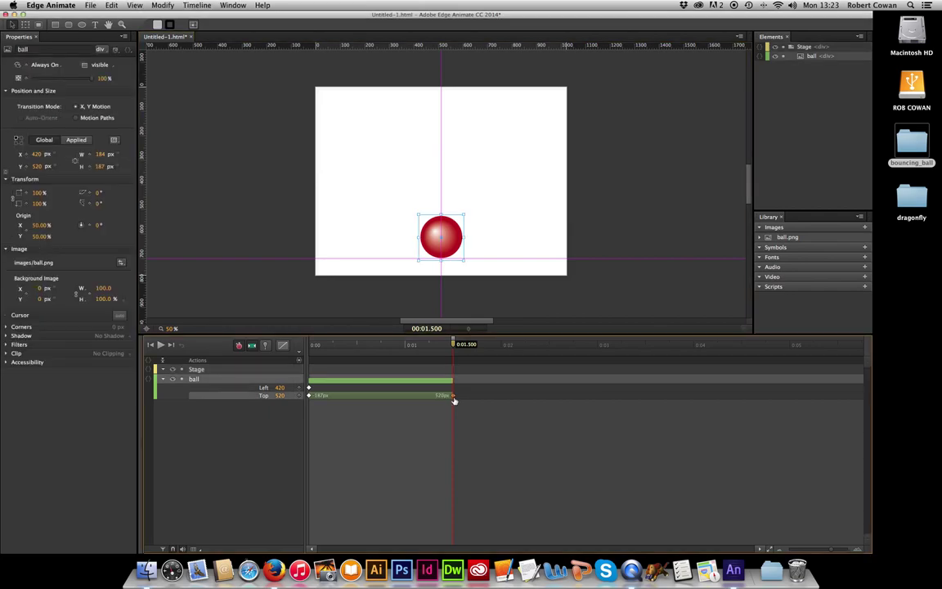
pyautogui.moveTo(454, 398); pyautogui.dragTo(404, 395)
pyautogui.moveTo(453, 345); pyautogui.dragTo(404, 344)
pyautogui.click(517, 456)
pyautogui.press('space')
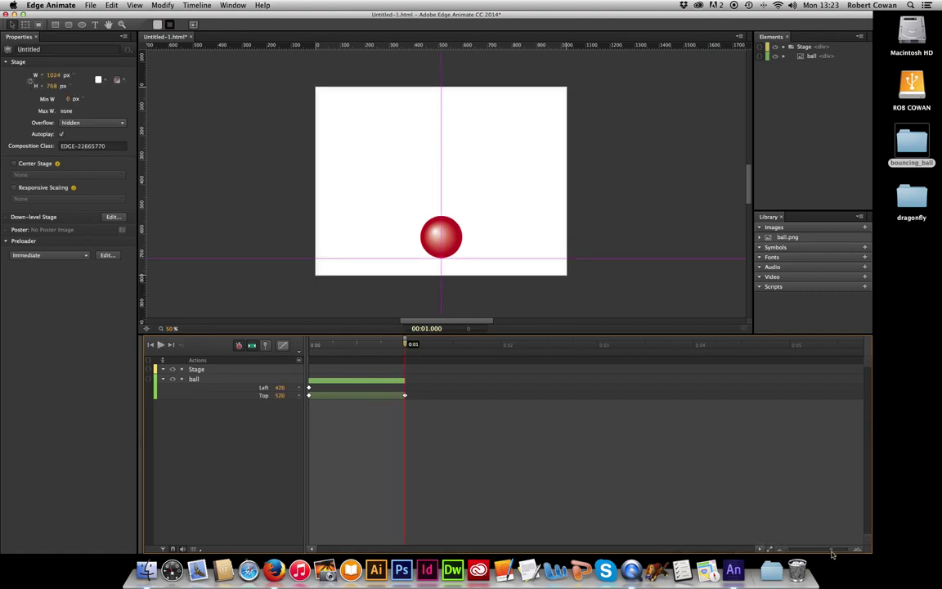
pyautogui.moveTo(831, 554); pyautogui.dragTo(846, 553)
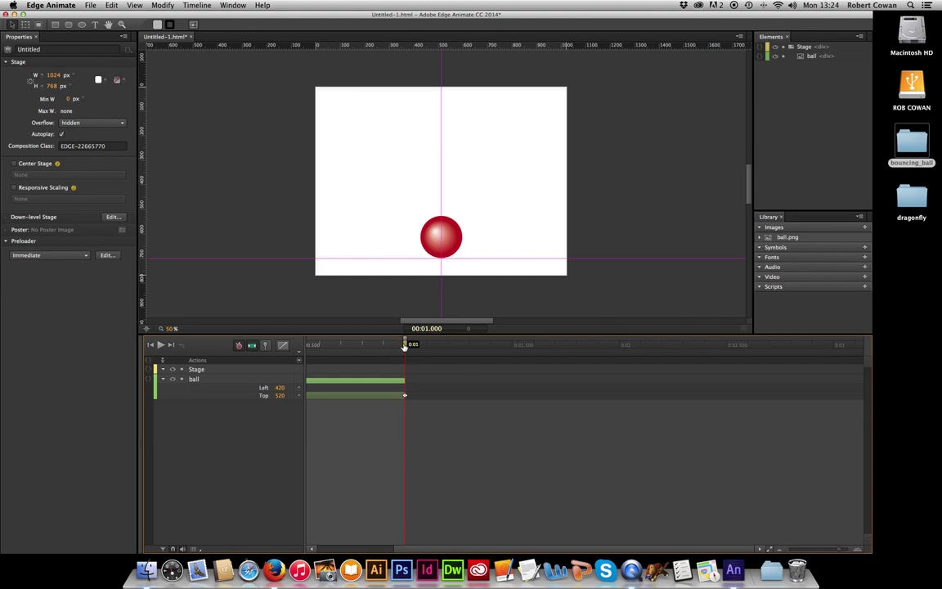
pyautogui.moveTo(406, 345)
pyautogui.mouseDown()
pyautogui.moveTo(414, 347)
pyautogui.moveTo(405, 345)
pyautogui.mouseUp()
# - Keyframe the ball's width and height at 0:01 and advance time to about 0:01.036
pyautogui.click(420, 237)
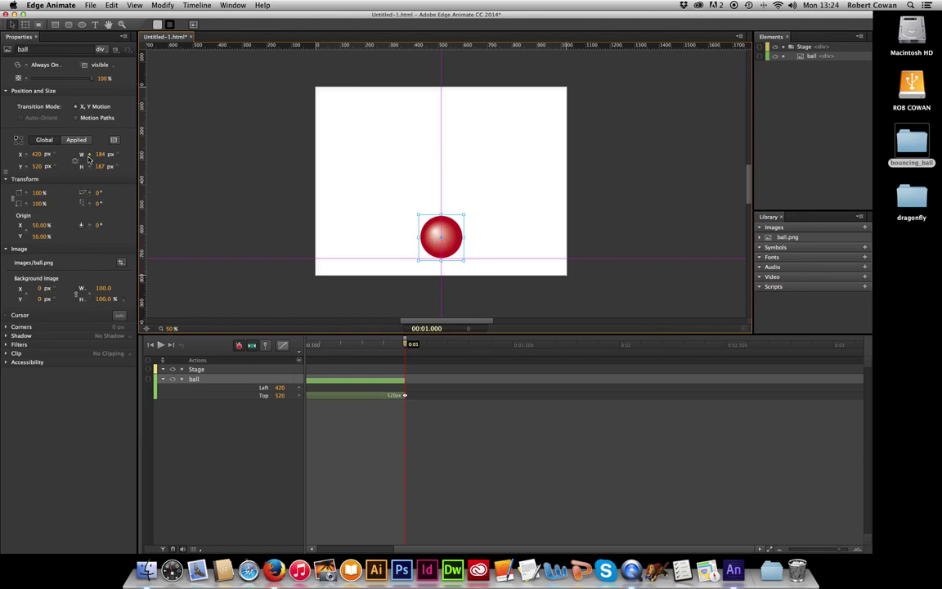
pyautogui.click(89, 155)
pyautogui.click(86, 168)
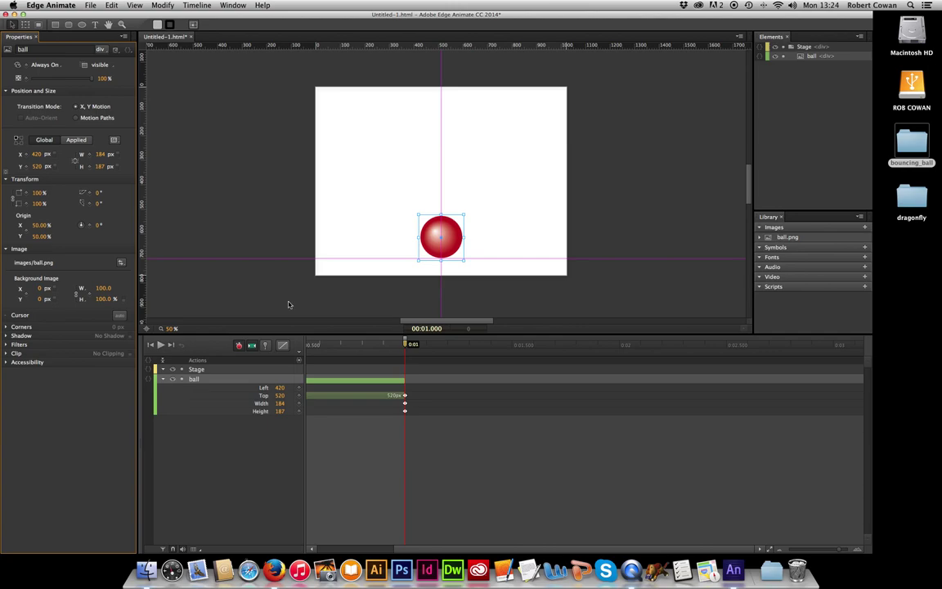
pyautogui.click(407, 345)
pyautogui.moveTo(408, 345); pyautogui.dragTo(414, 346)
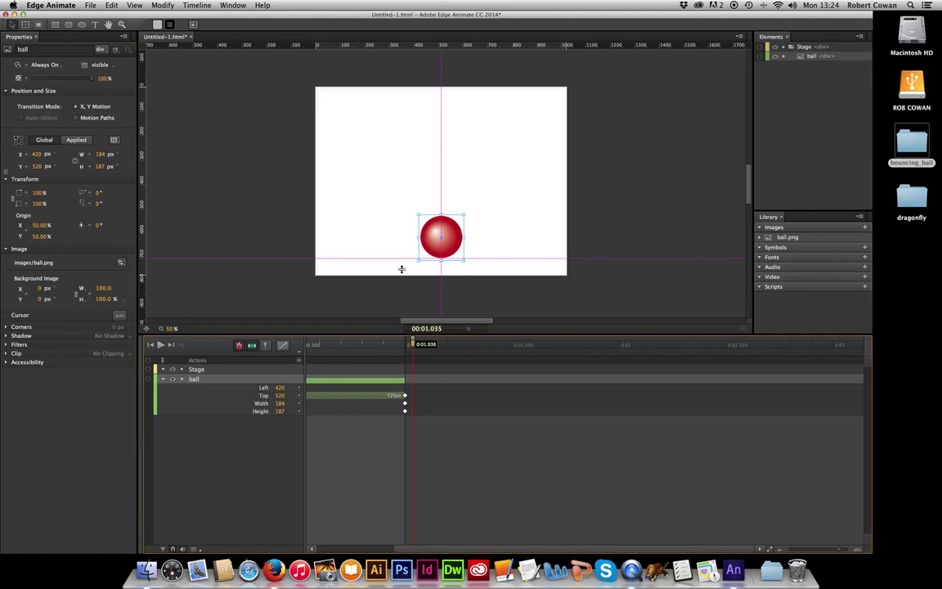
# - Squash the ball to 221 × 132 px against the floor and recentre it at Left 402
pyautogui.moveTo(442, 213); pyautogui.dragTo(443, 227)
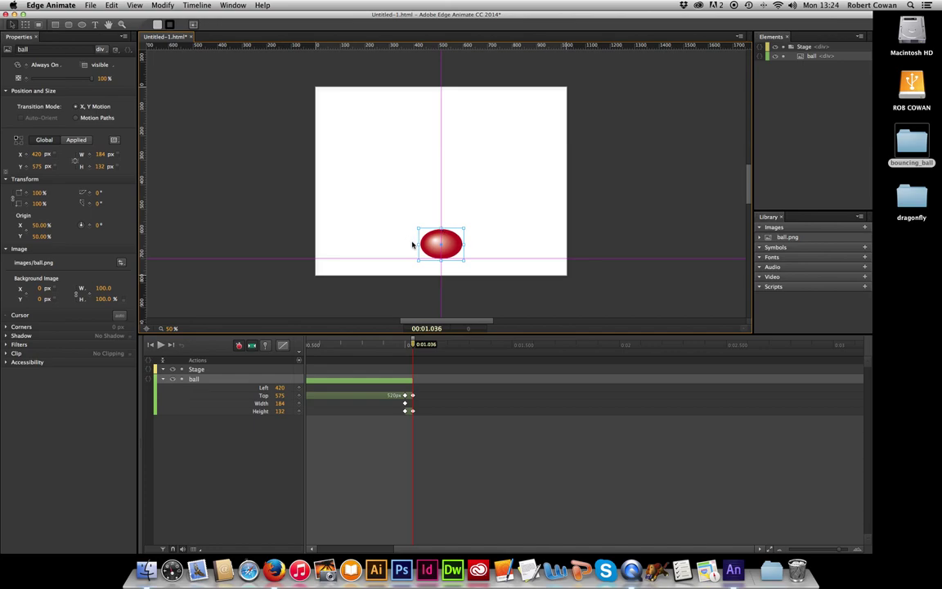
pyautogui.moveTo(416, 245); pyautogui.dragTo(409, 247)
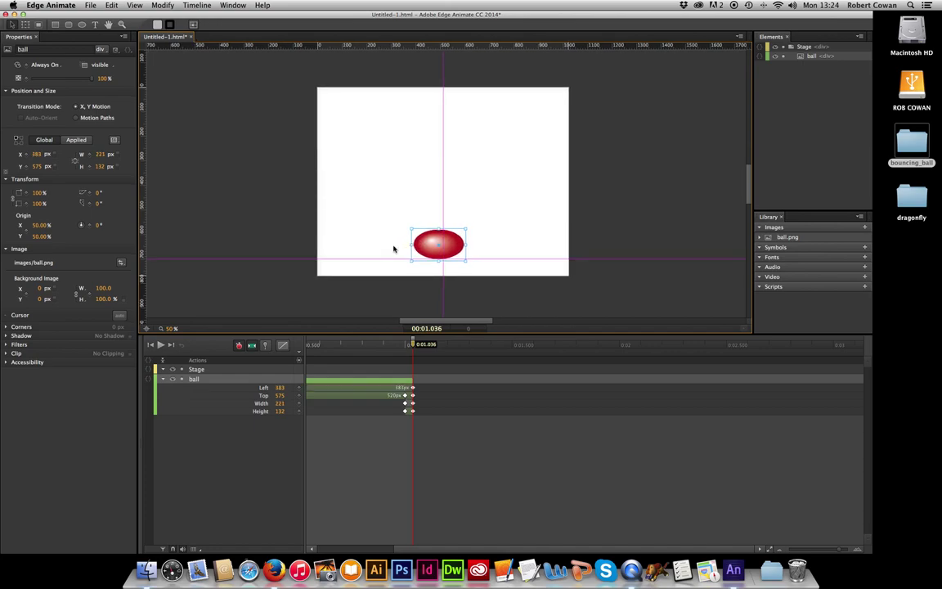
pyautogui.press('Right')
pyautogui.press('Right')
pyautogui.press('Right')
pyautogui.hotkey('shift', 'Right')
pyautogui.click(459, 433)
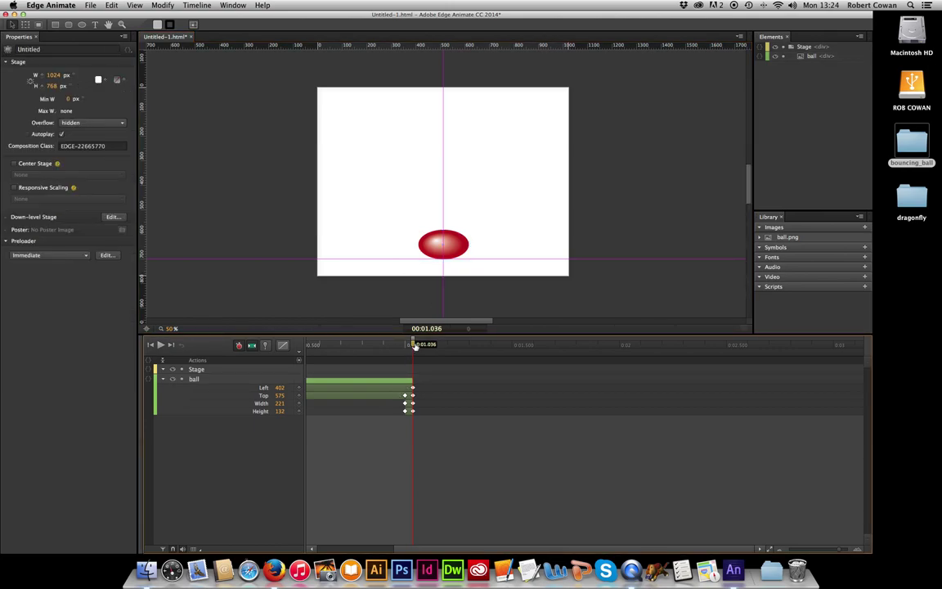
# - At 1.085 s, resize the ball to 184 × 187 and lift it slightly to Top 522
pyautogui.moveTo(415, 346); pyautogui.dragTo(425, 347)
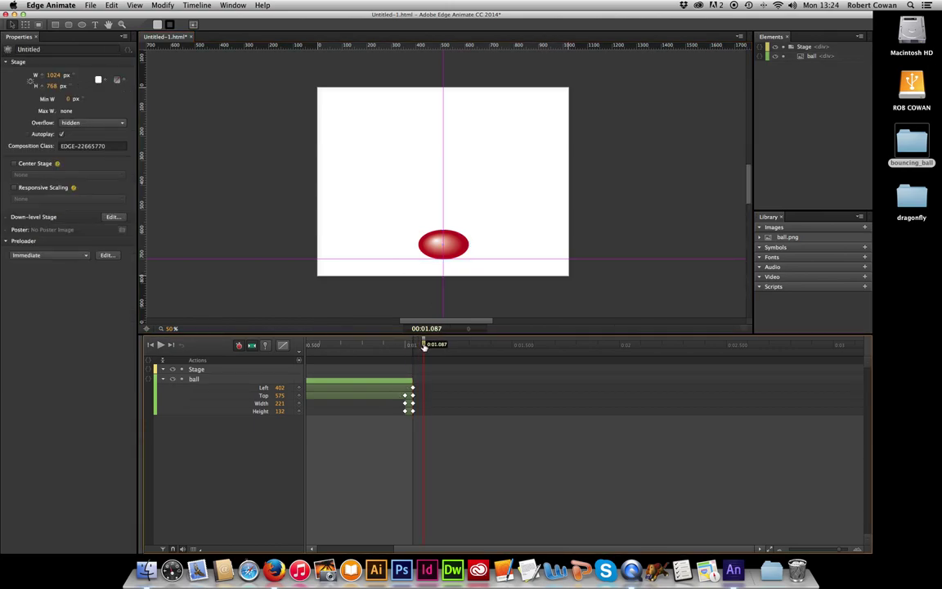
pyautogui.click(428, 248)
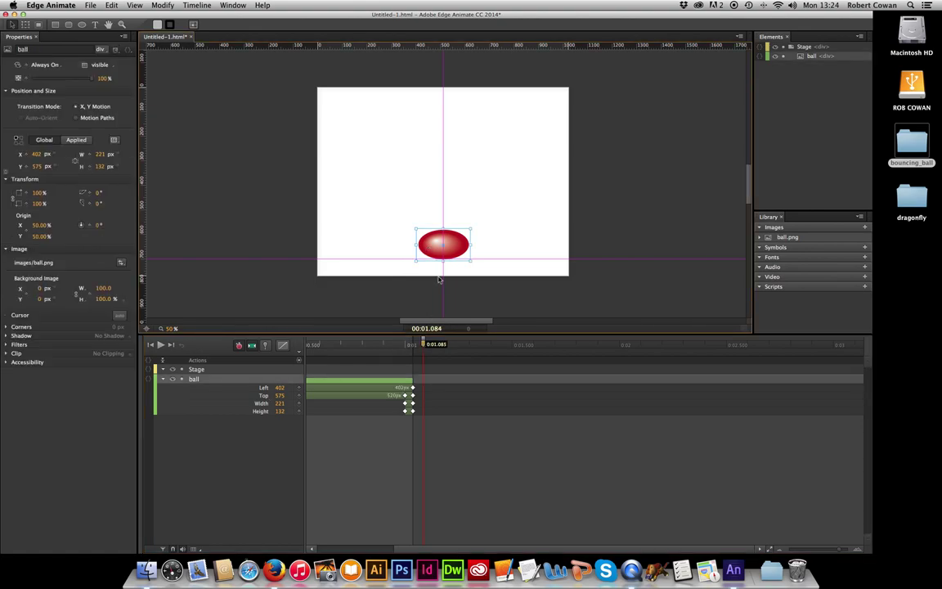
pyautogui.click(279, 407)
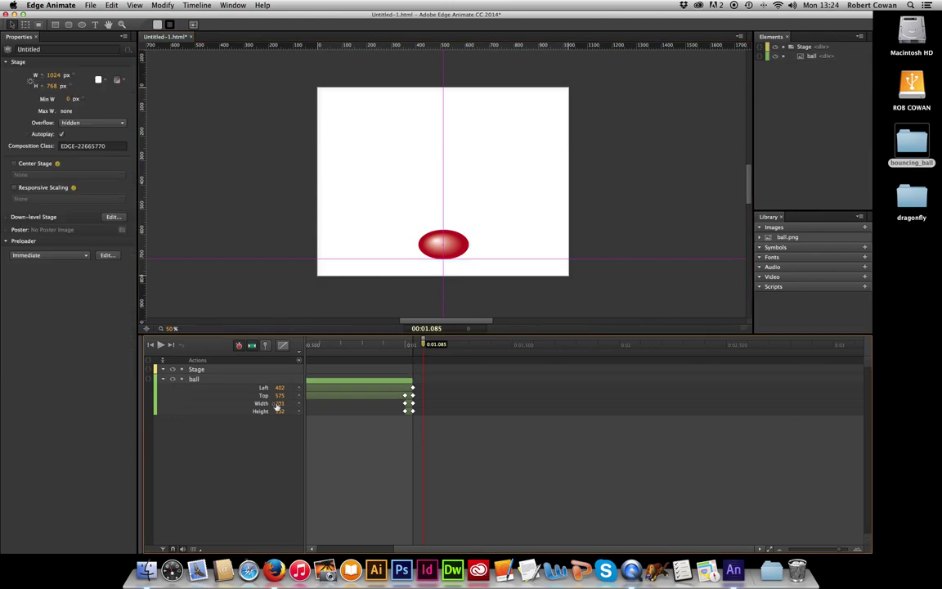
pyautogui.click(280, 404)
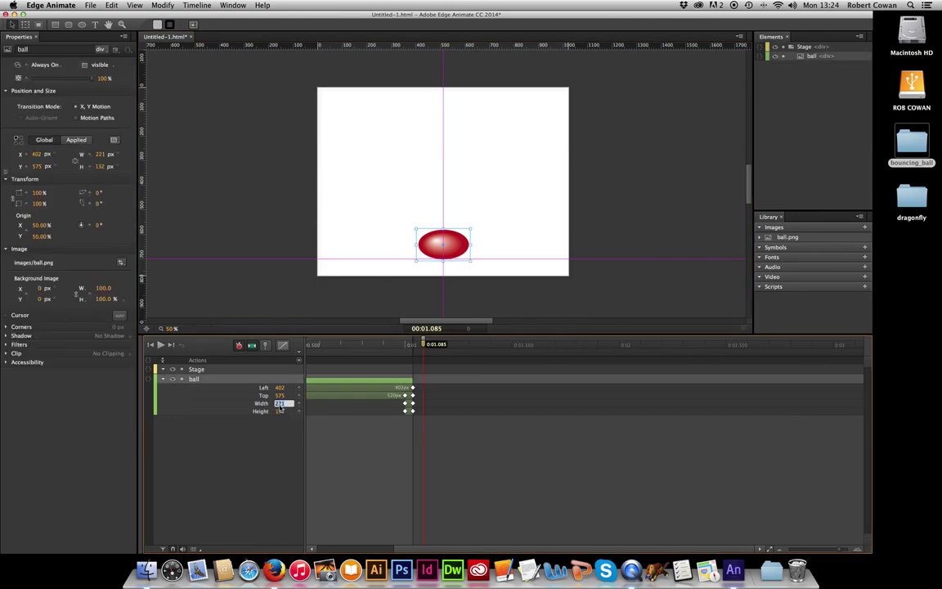
pyautogui.write('184')
pyautogui.click(280, 411)
pyautogui.write('187')
pyautogui.press('Return')
pyautogui.moveTo(433, 243); pyautogui.dragTo(436, 231)
pyautogui.click(390, 246)
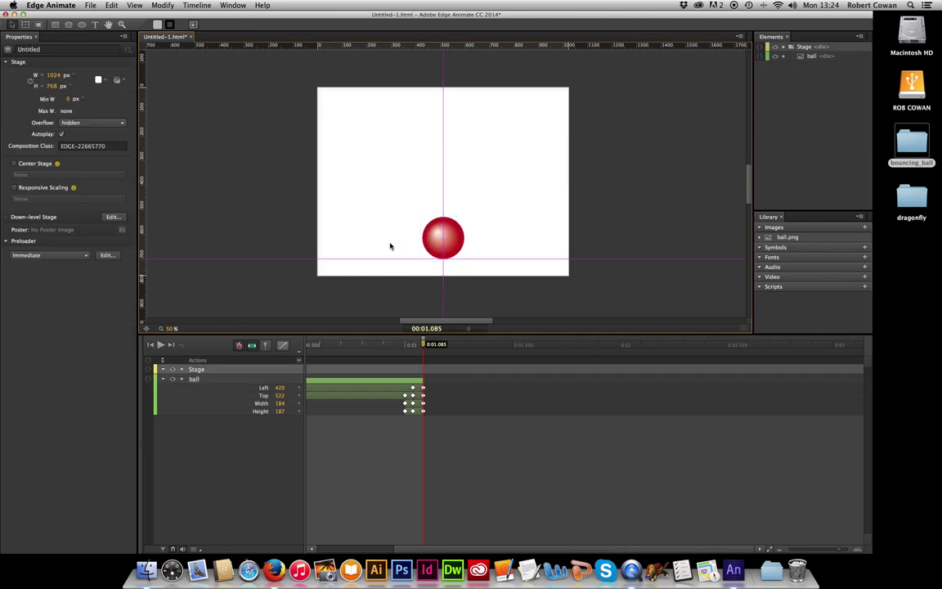
# - Preview the bounce, then scrub back to the one-second mark to inspect it
pyautogui.press('space')
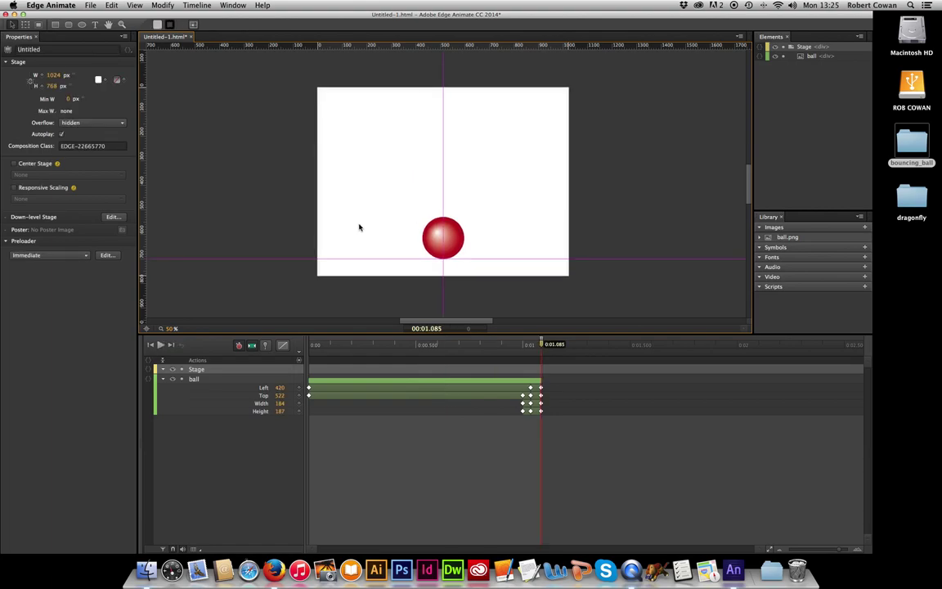
pyautogui.click(435, 236)
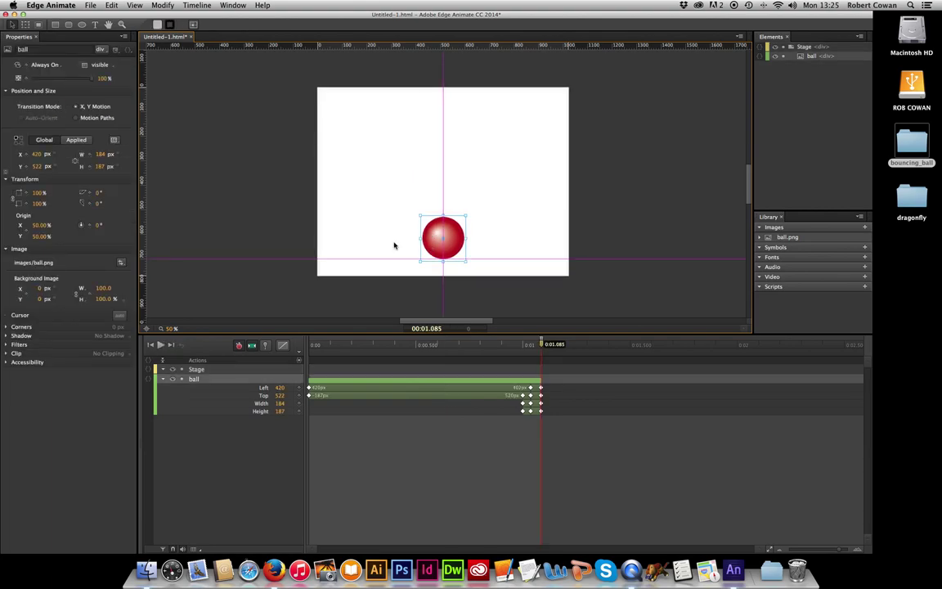
pyautogui.scroll(1, 451, 238)
pyautogui.scroll(1, 445, 235)
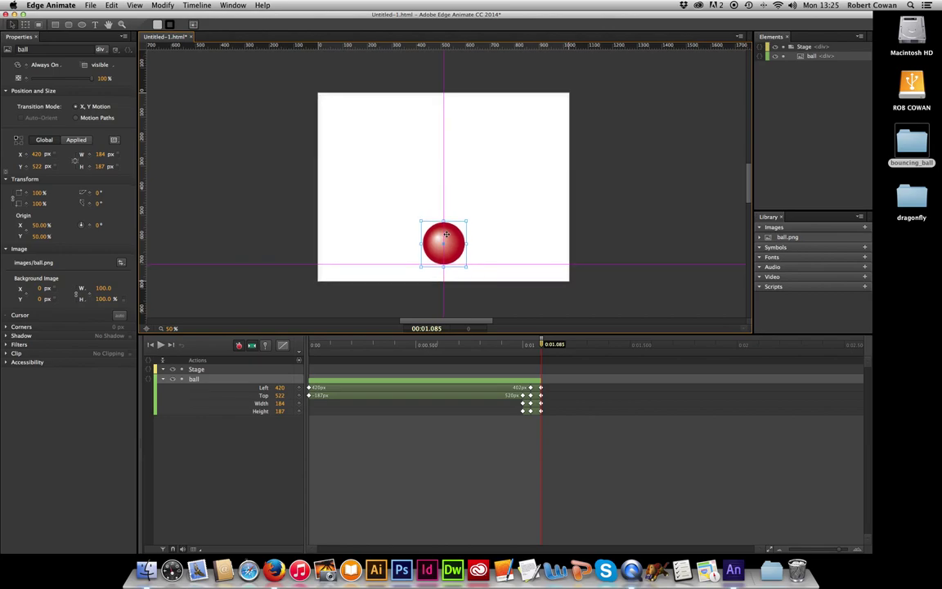
pyautogui.scroll(1, 495, 302)
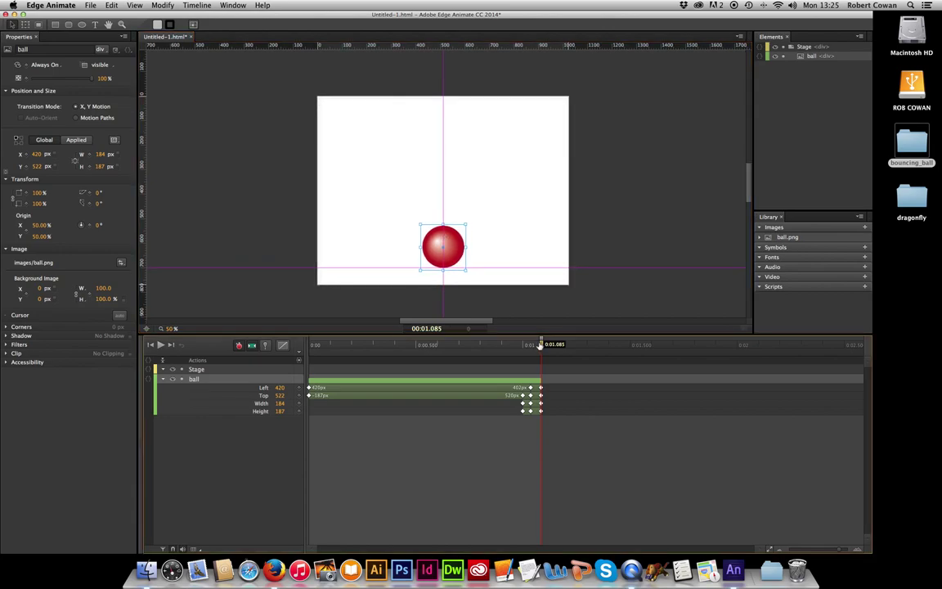
pyautogui.click(530, 344)
pyautogui.moveTo(527, 344); pyautogui.dragTo(522, 344)
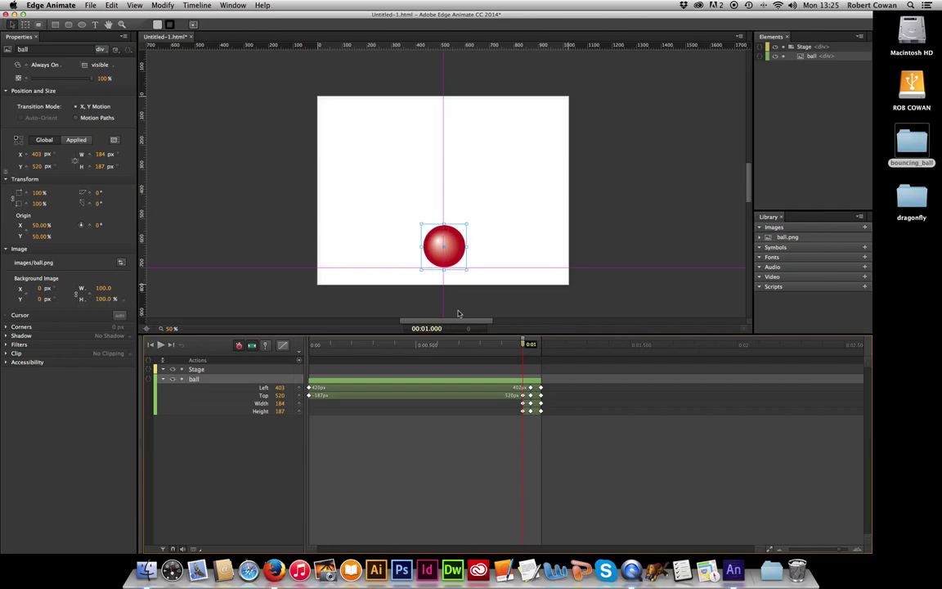
pyautogui.click(540, 280)
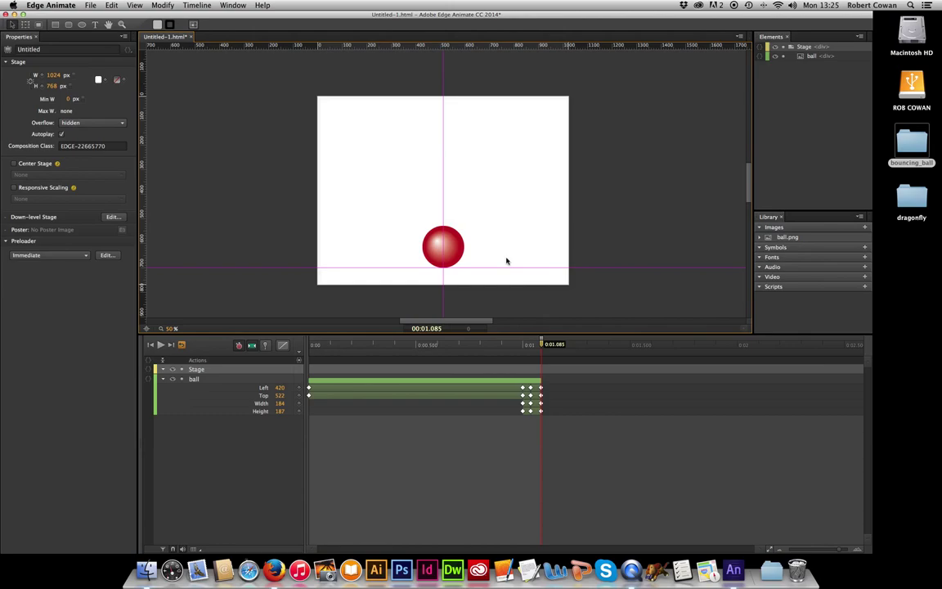
# - At 1.696 s, raise the ball to Top 96, preview the rebound, and zoom the timeline out
pyautogui.press('space')
pyautogui.moveTo(541, 345); pyautogui.dragTo(673, 344)
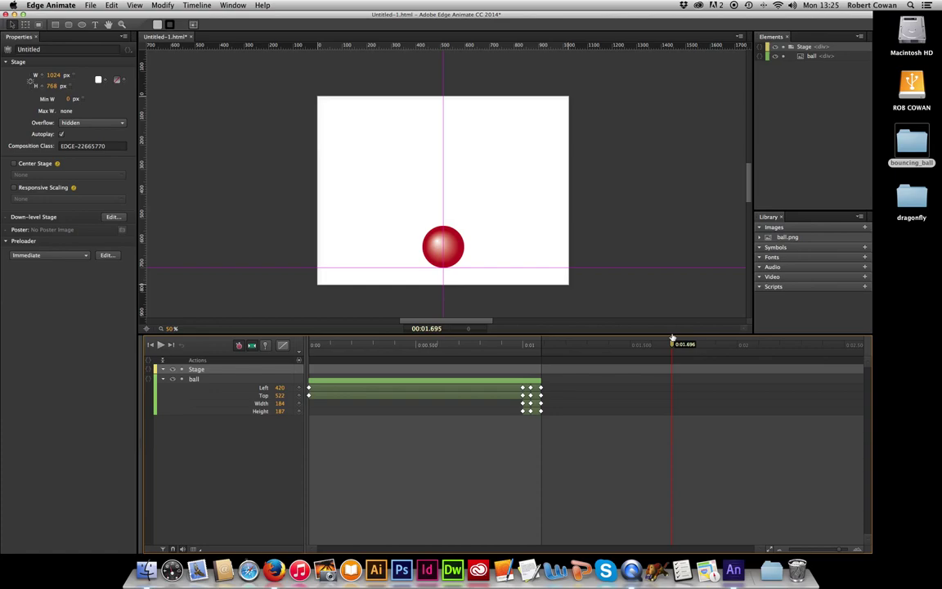
pyautogui.click(436, 246)
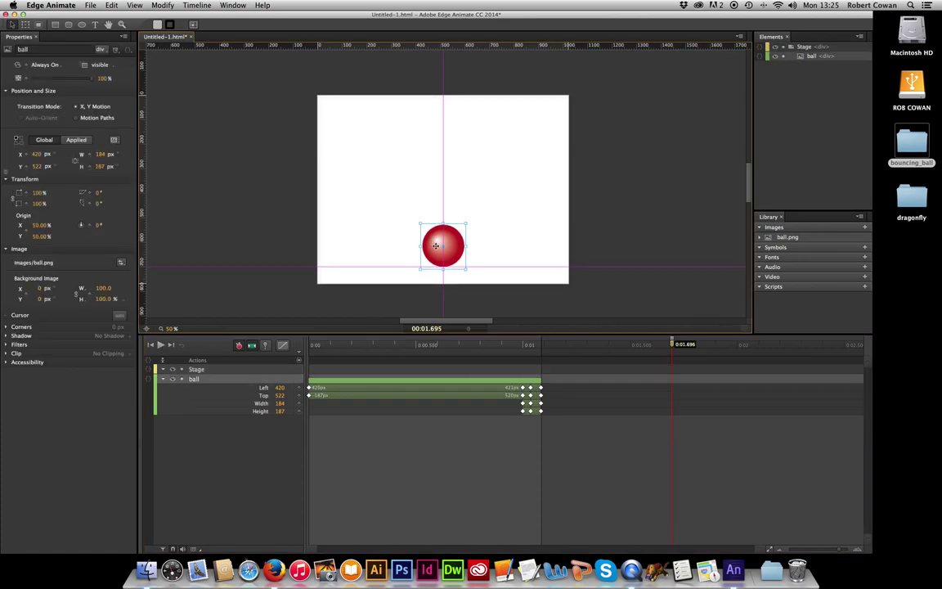
pyautogui.moveTo(436, 245); pyautogui.dragTo(434, 141)
pyautogui.click(255, 192)
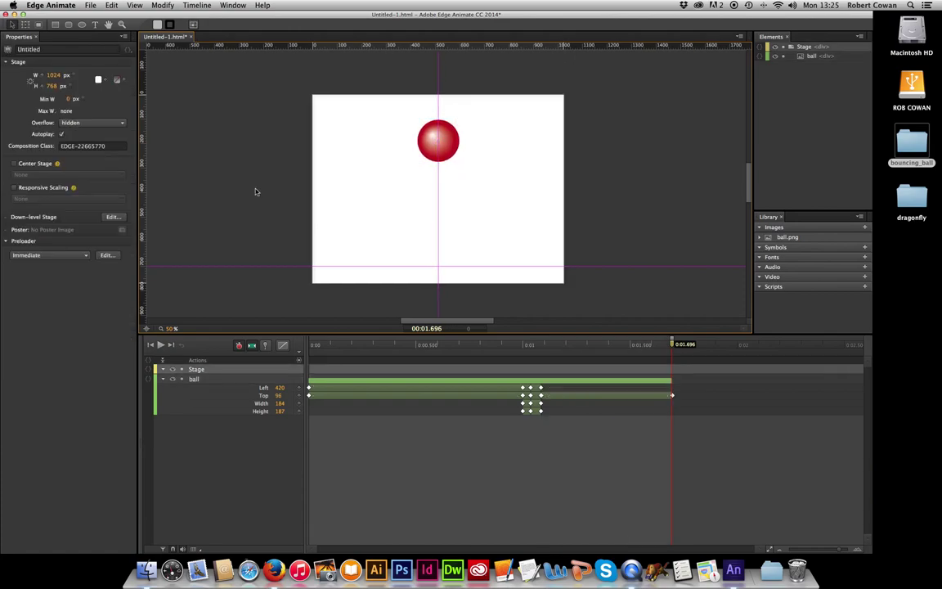
pyautogui.press('space')
pyautogui.moveTo(837, 553); pyautogui.dragTo(831, 553)
pyautogui.moveTo(509, 345); pyautogui.dragTo(595, 346)
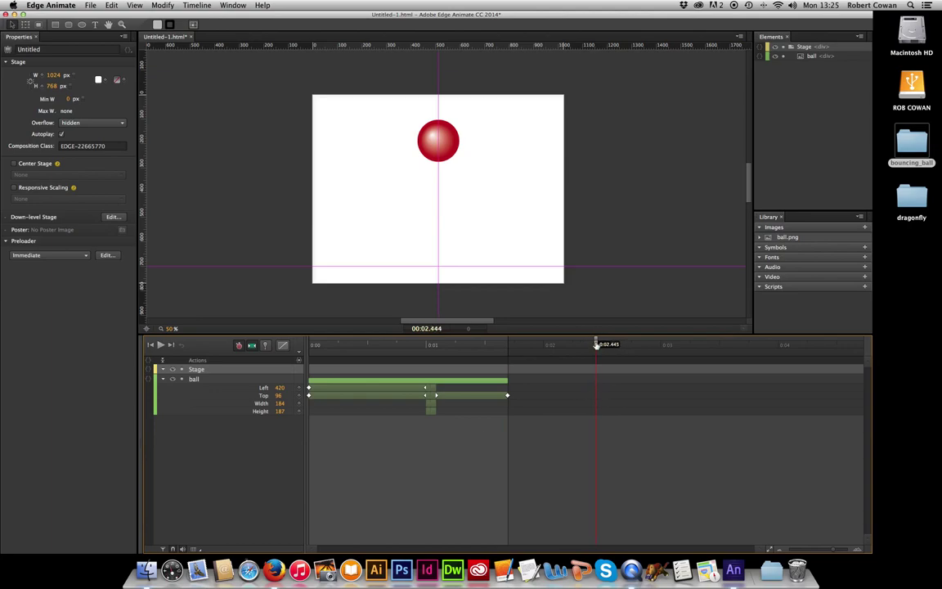
# - At 2.445 s, drop the ball straight down to Top 520 on the floor
pyautogui.click(447, 145)
pyautogui.moveTo(447, 145); pyautogui.dragTo(448, 246)
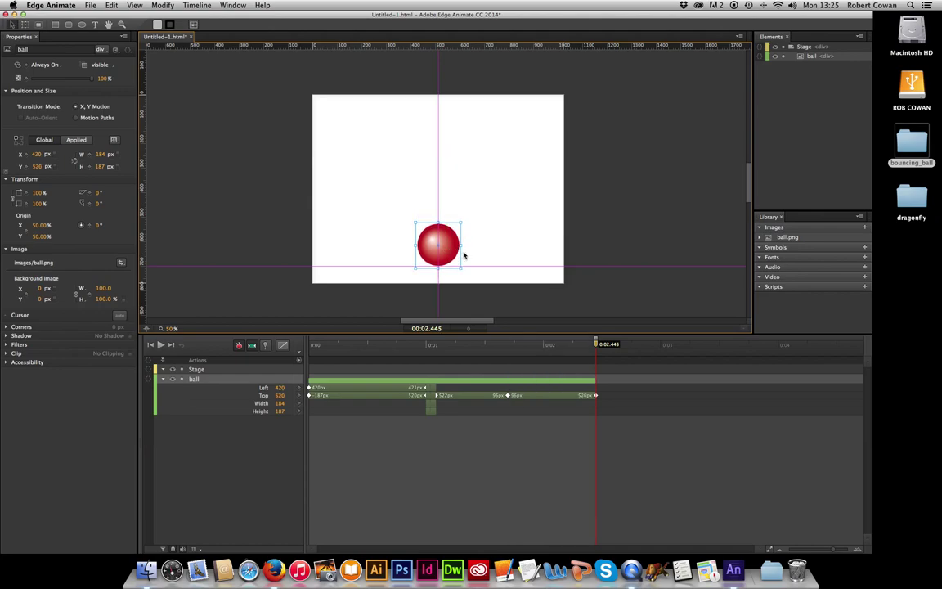
pyautogui.click(665, 431)
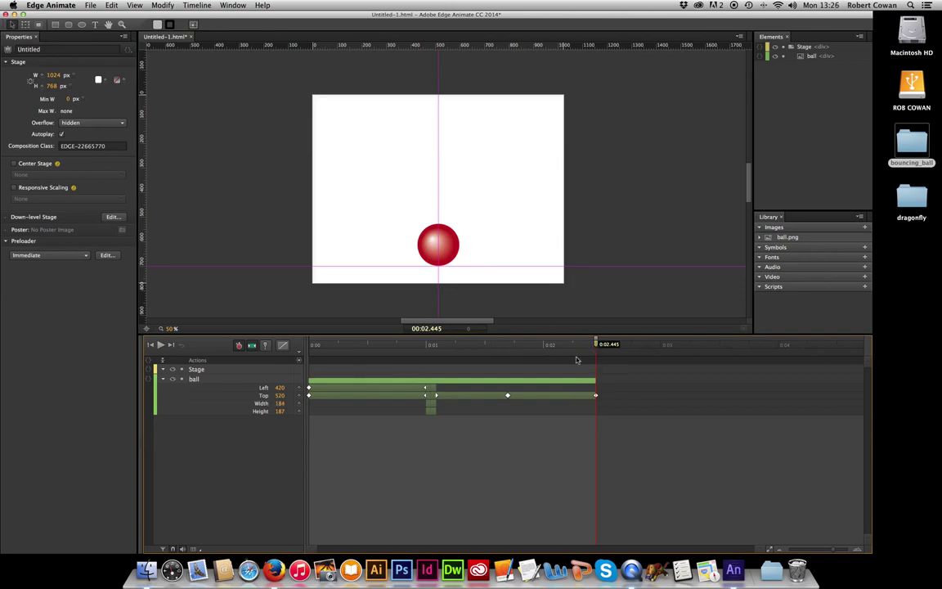
pyautogui.moveTo(597, 347)
pyautogui.mouseDown()
pyautogui.moveTo(608, 347)
pyautogui.moveTo(595, 344)
pyautogui.mouseUp()
# - Keyframe width and height, then at 2.5 s squash the ball to 213 × 130 at Top 577, nudged left
pyautogui.click(299, 403)
pyautogui.click(300, 411)
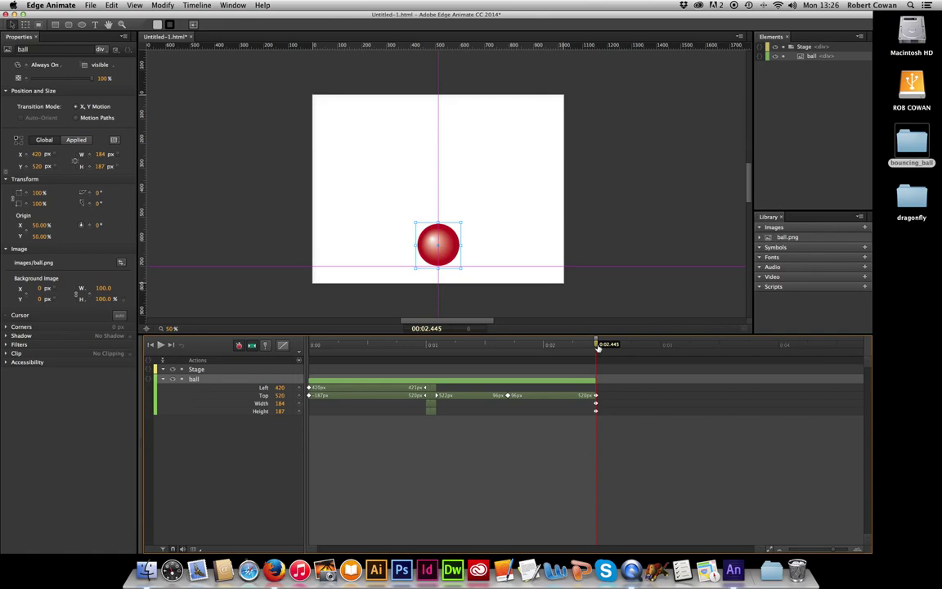
pyautogui.moveTo(598, 348); pyautogui.dragTo(601, 349)
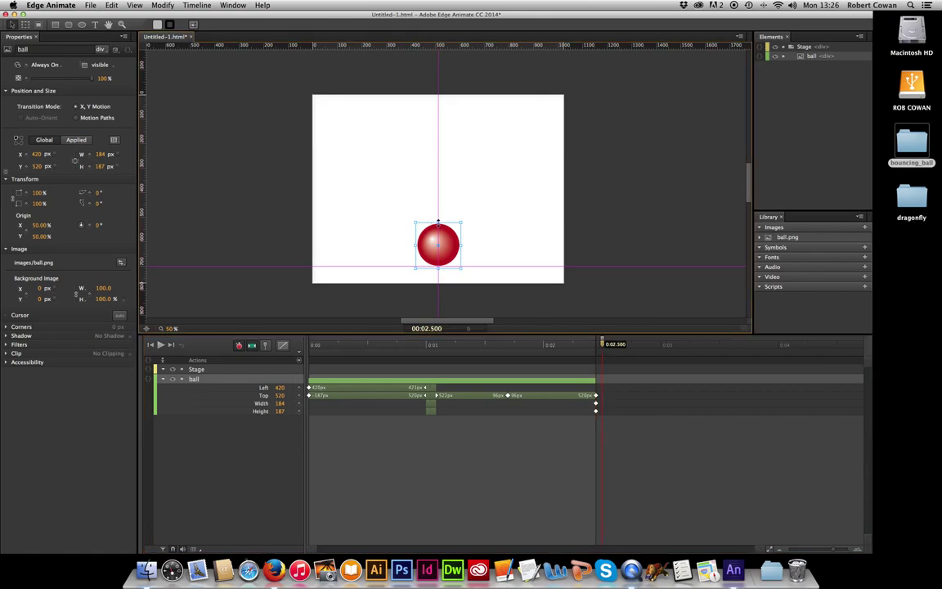
pyautogui.moveTo(437, 221); pyautogui.dragTo(469, 251)
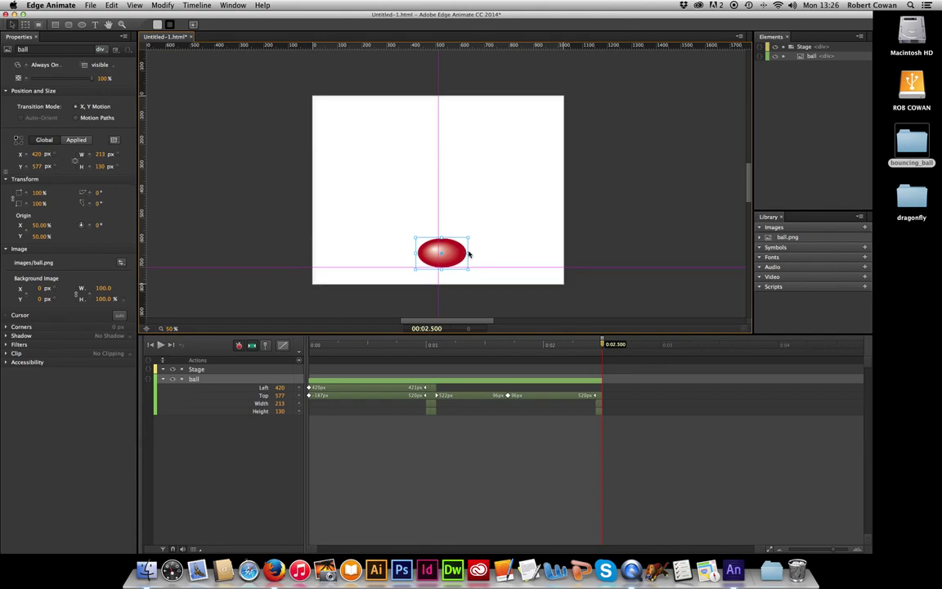
pyautogui.hotkey('shift', 'Left')
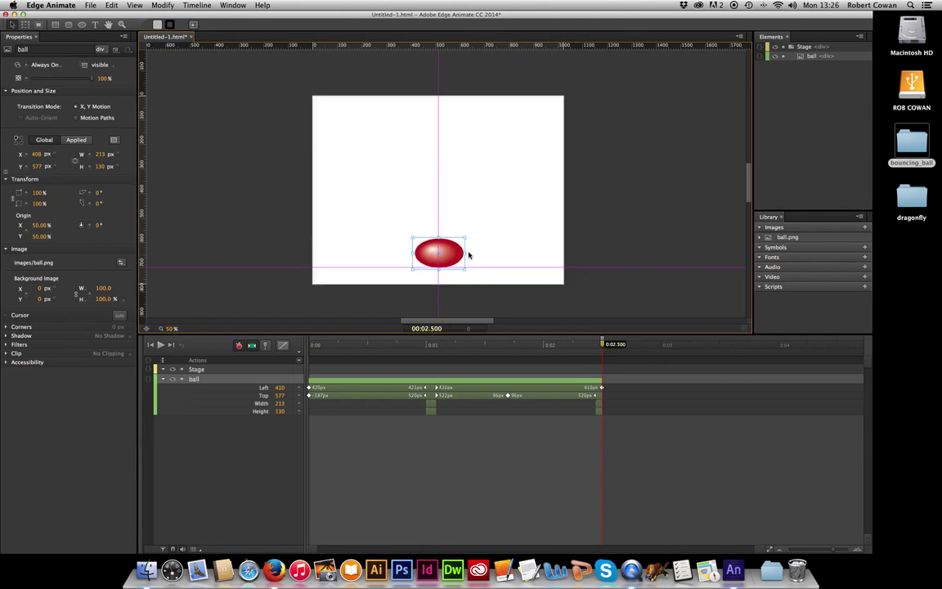
pyautogui.press('Left')
pyautogui.press('Left')
pyautogui.press('Left')
pyautogui.click(507, 393)
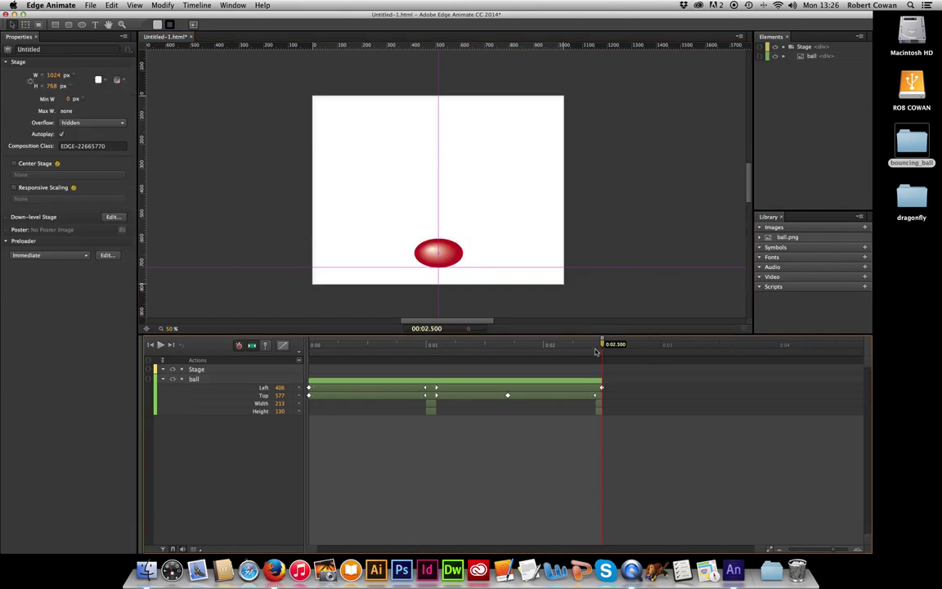
# - At 2.445 s, nudge the round ball right to line up with the squash
pyautogui.moveTo(603, 344); pyautogui.dragTo(594, 347)
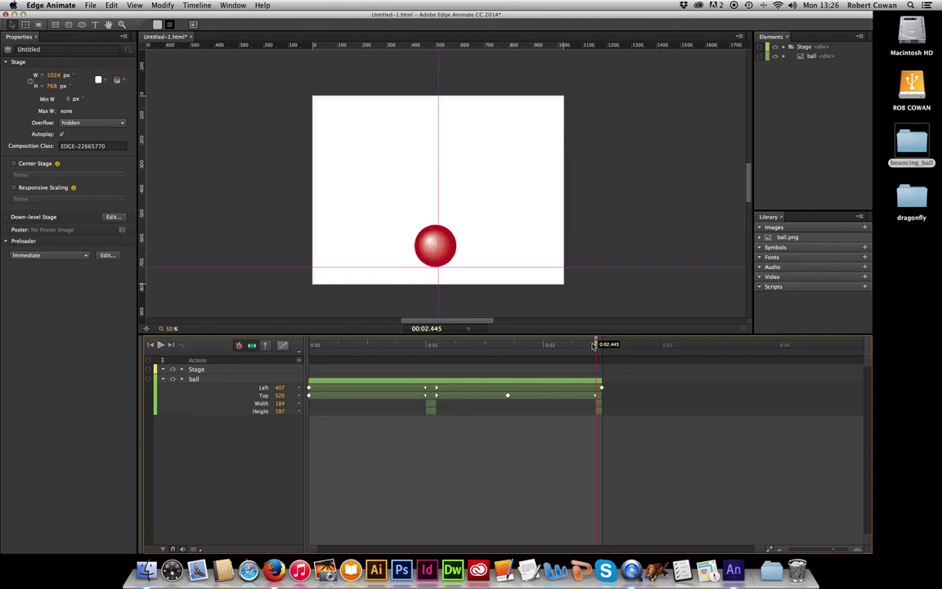
pyautogui.click(440, 246)
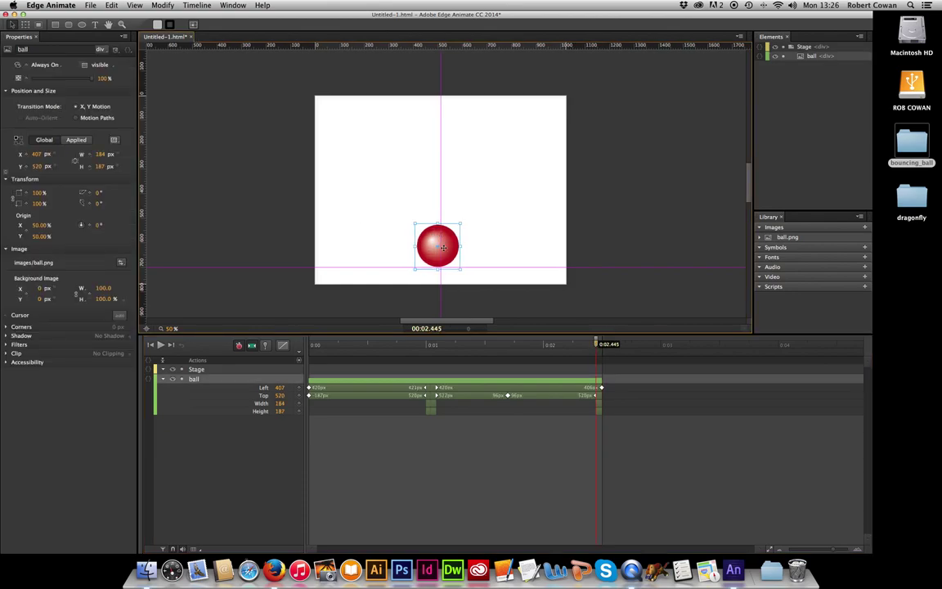
pyautogui.hotkey('shift', 'Right')
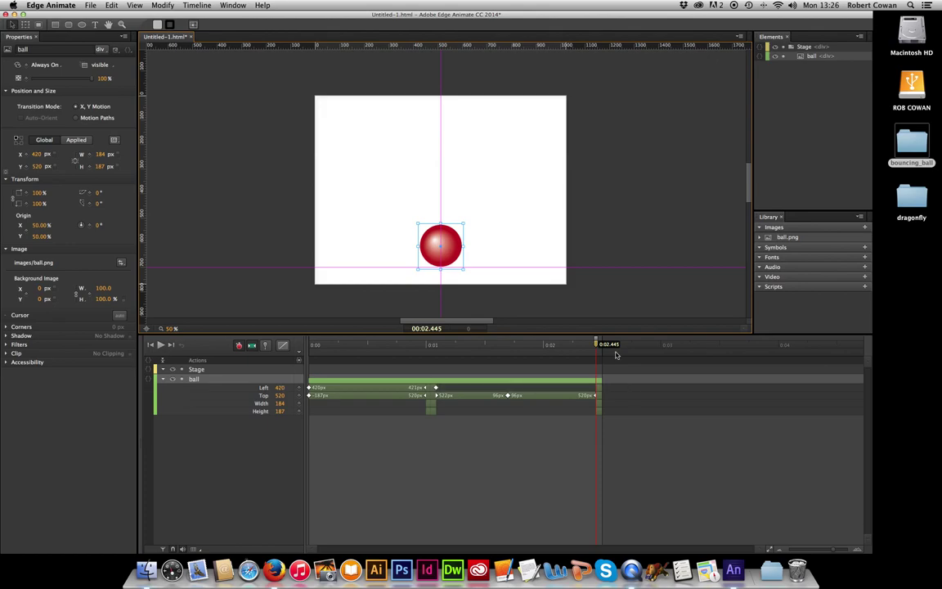
# - At 2.558 s, make the ball round again at 184 × 187 px
pyautogui.click(598, 344)
pyautogui.moveTo(599, 345); pyautogui.dragTo(608, 344)
pyautogui.click(426, 256)
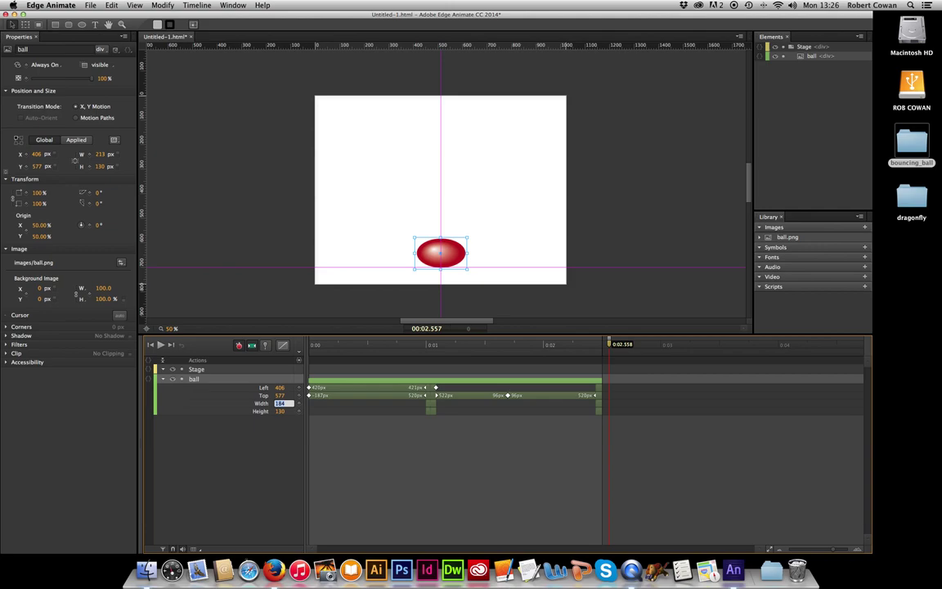
pyautogui.write('184')
pyautogui.press('Return')
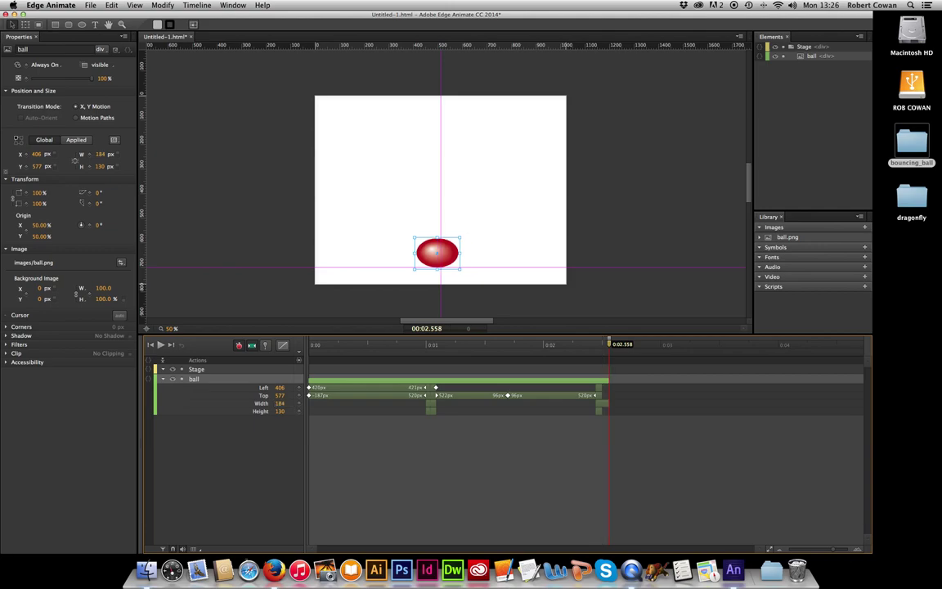
pyautogui.click(280, 412)
pyautogui.press('Return')
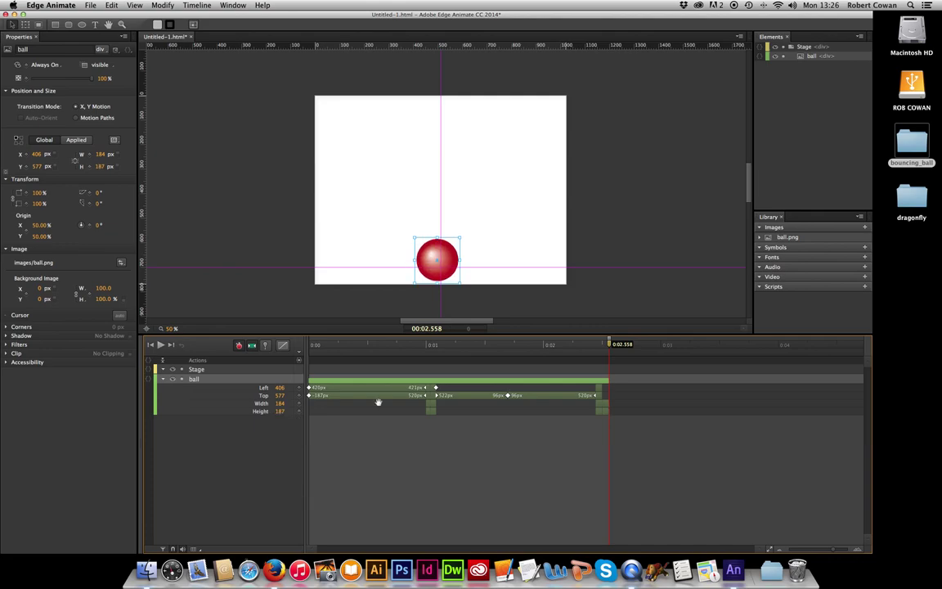
# - Lift the round ball to Left 420, Top 521 and preview it in Firefox
pyautogui.moveTo(426, 252); pyautogui.dragTo(428, 237)
pyautogui.click(526, 435)
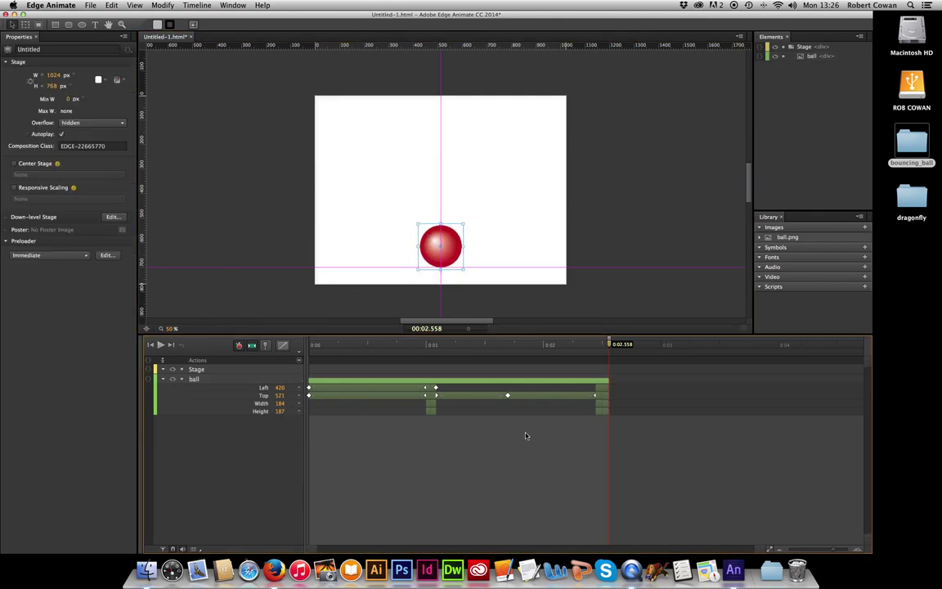
pyautogui.press('super+Return')
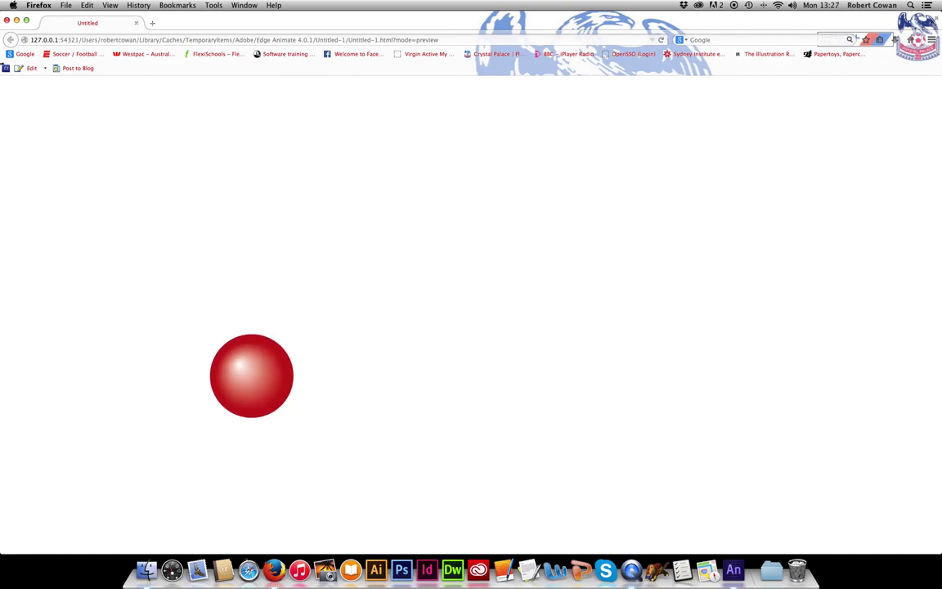
# - Close the Firefox preview after watching the ball bounce
pyautogui.click(7, 21)
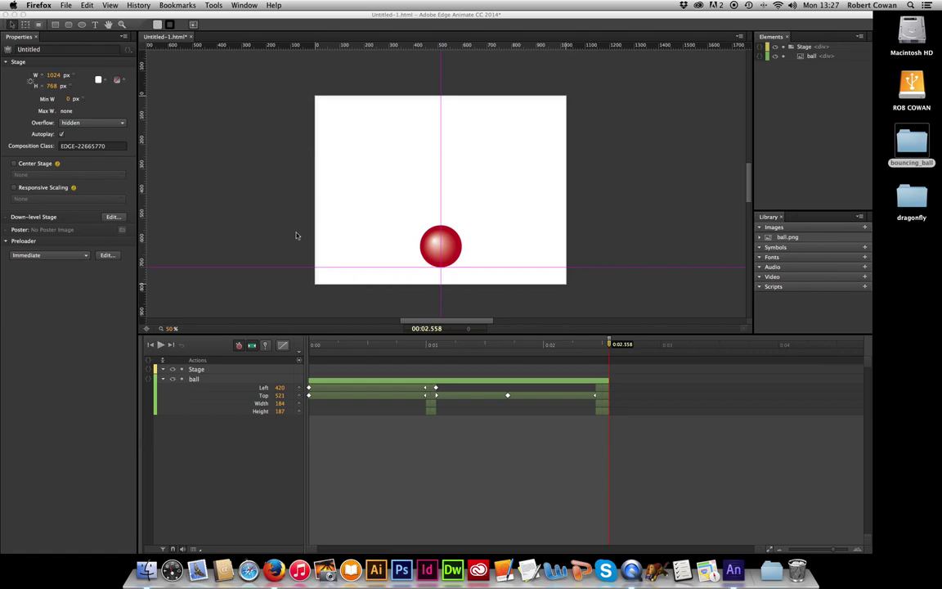
# - Scrub from 0 through 1 s to 1.345 s and select the ball's rising Top transition
pyautogui.click(609, 345)
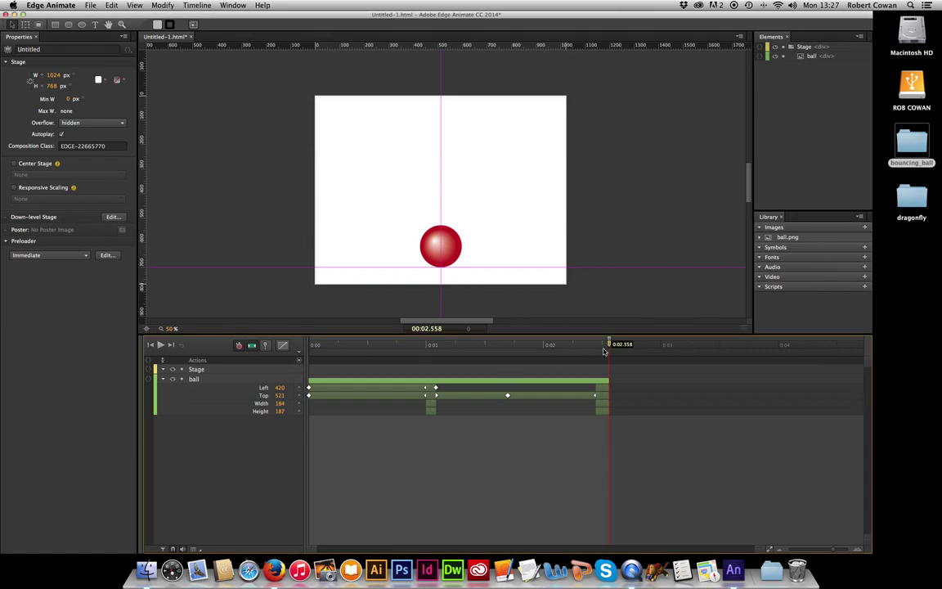
pyautogui.moveTo(604, 347); pyautogui.dragTo(245, 339)
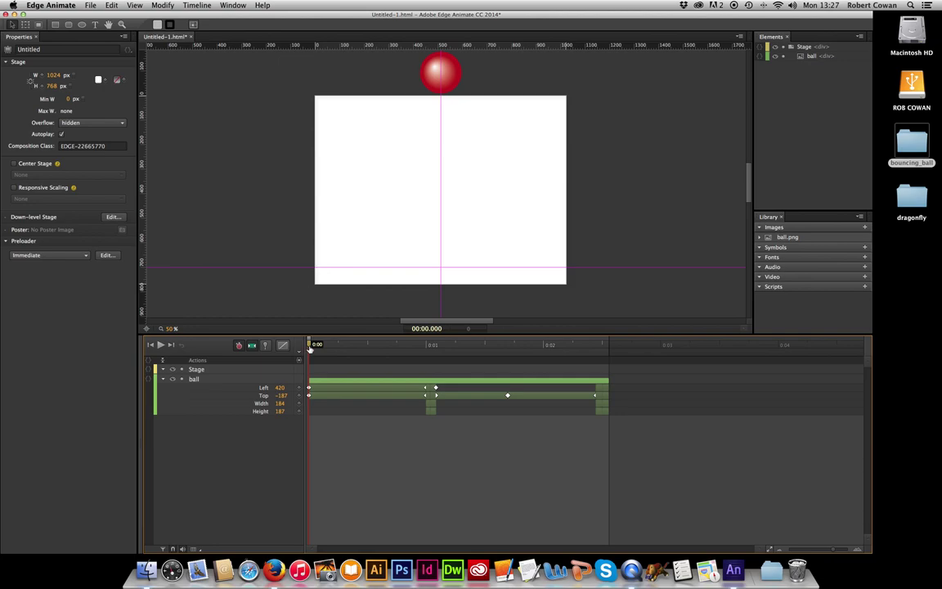
pyautogui.moveTo(309, 348); pyautogui.dragTo(427, 352)
pyautogui.moveTo(434, 351); pyautogui.dragTo(467, 355)
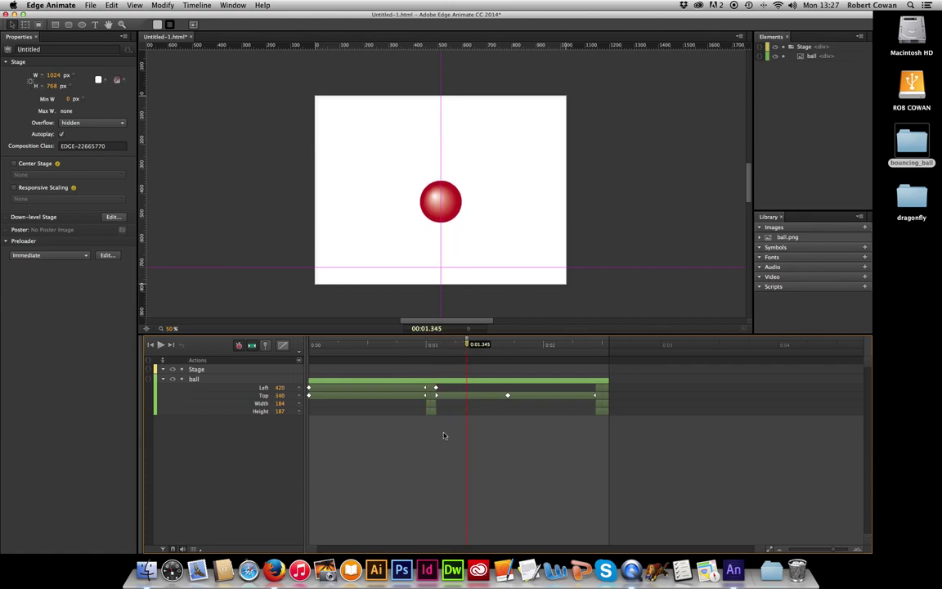
pyautogui.click(479, 396)
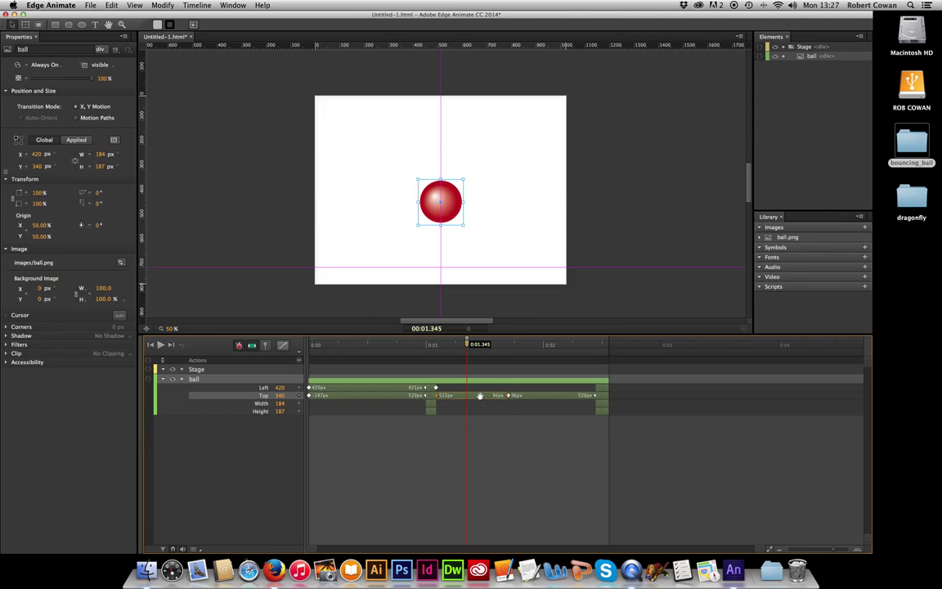
# - Give the rising Top transition (522 to 96 px) Ease Out Quad easing
pyautogui.rightClick(480, 396)
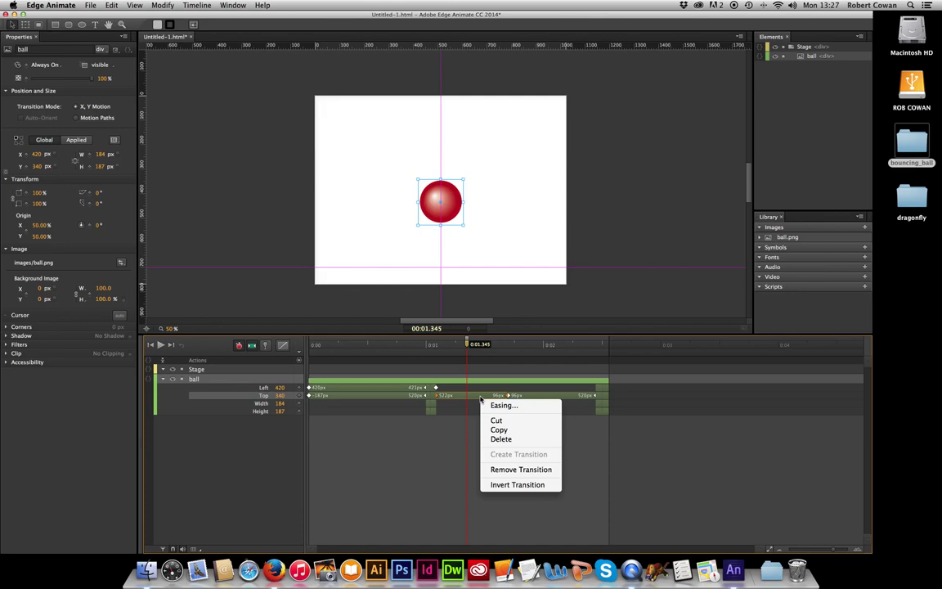
pyautogui.click(533, 412)
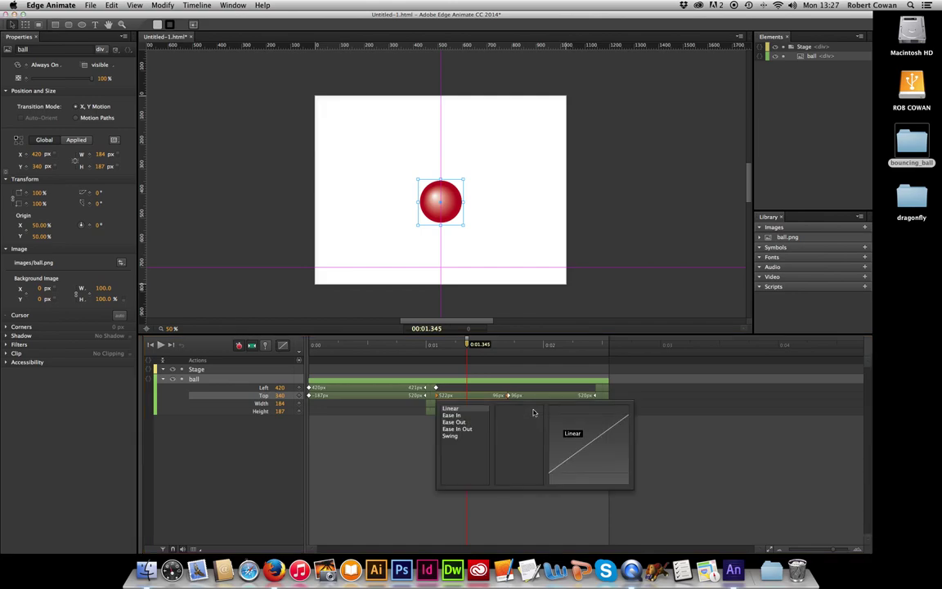
pyautogui.click(458, 422)
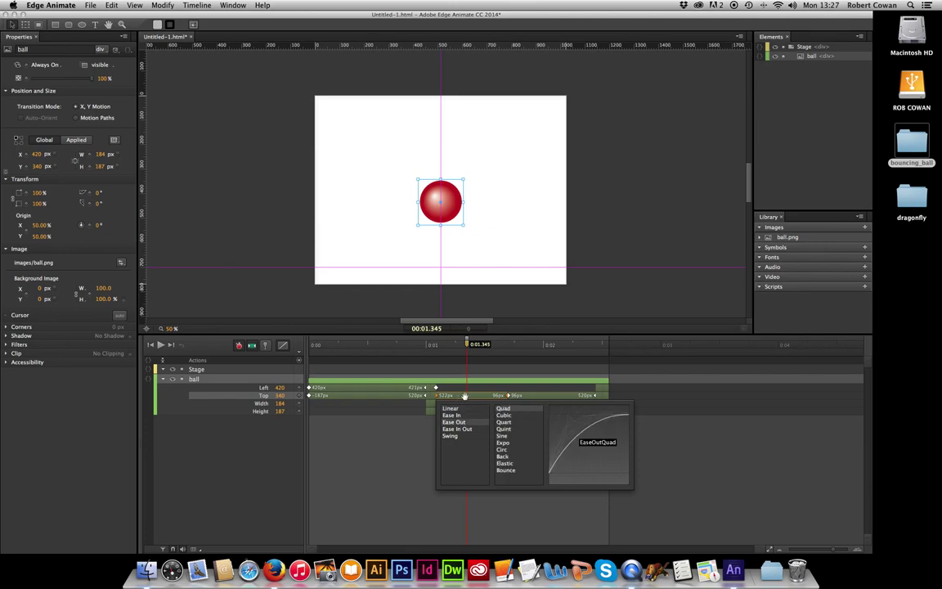
pyautogui.click(503, 422)
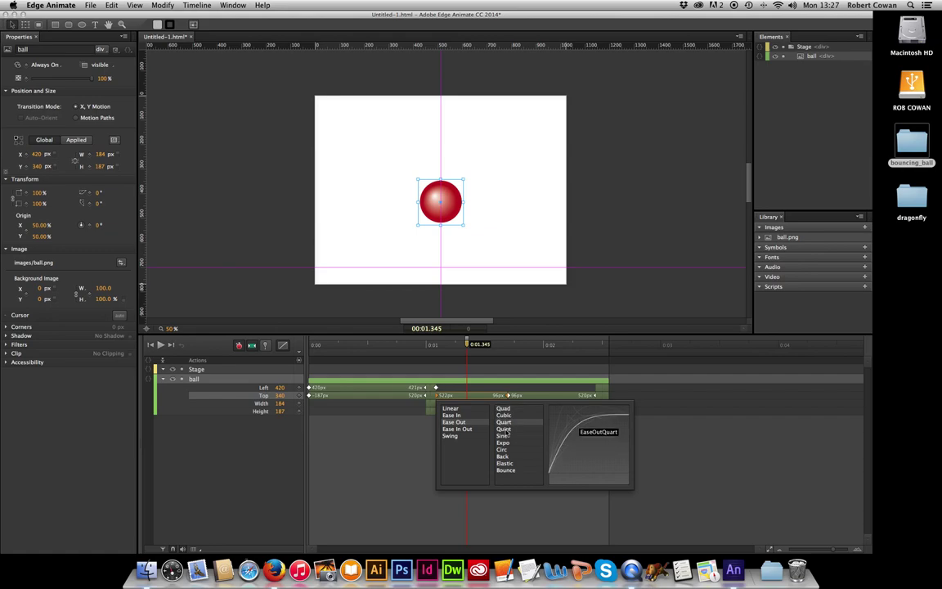
pyautogui.click(502, 455)
pyautogui.click(503, 408)
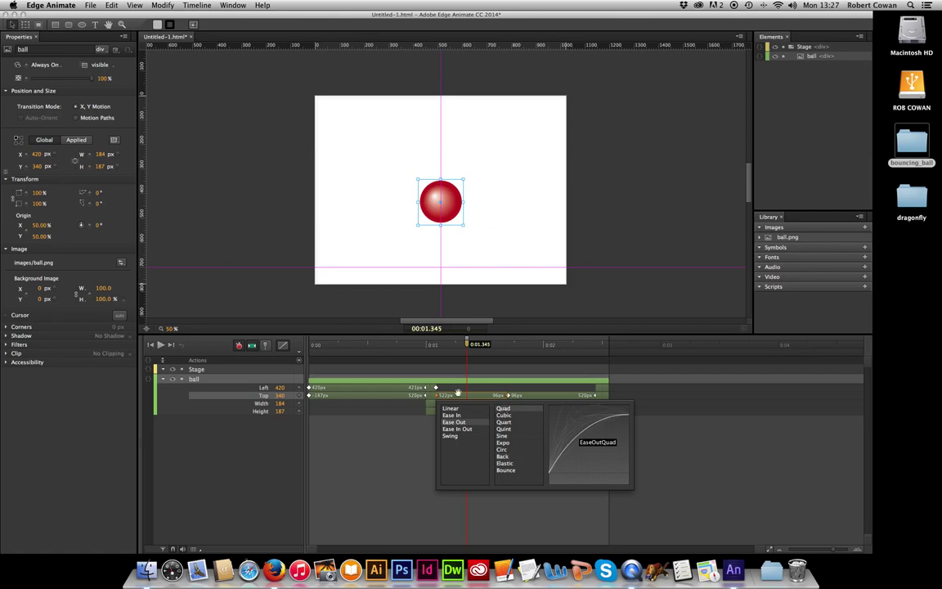
pyautogui.click(538, 395)
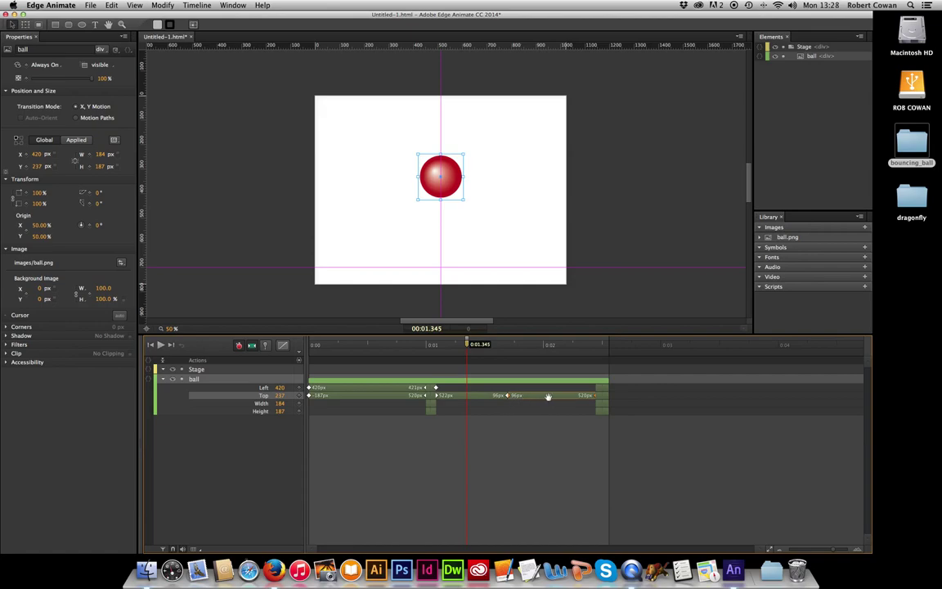
# - Give the falling Top transition (96 to 520 px) Ease In Quad easing
pyautogui.rightClick(548, 396)
pyautogui.click(556, 406)
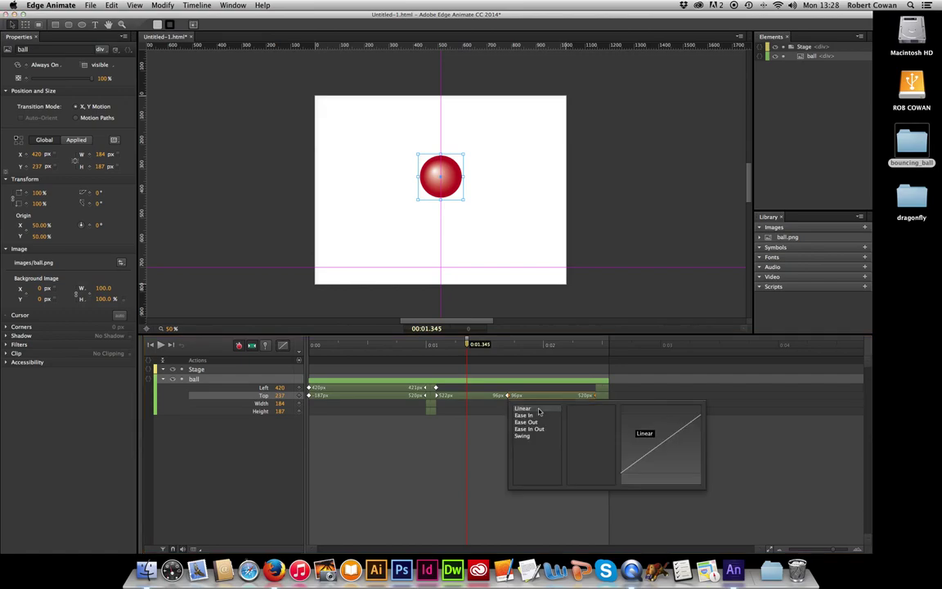
pyautogui.click(535, 416)
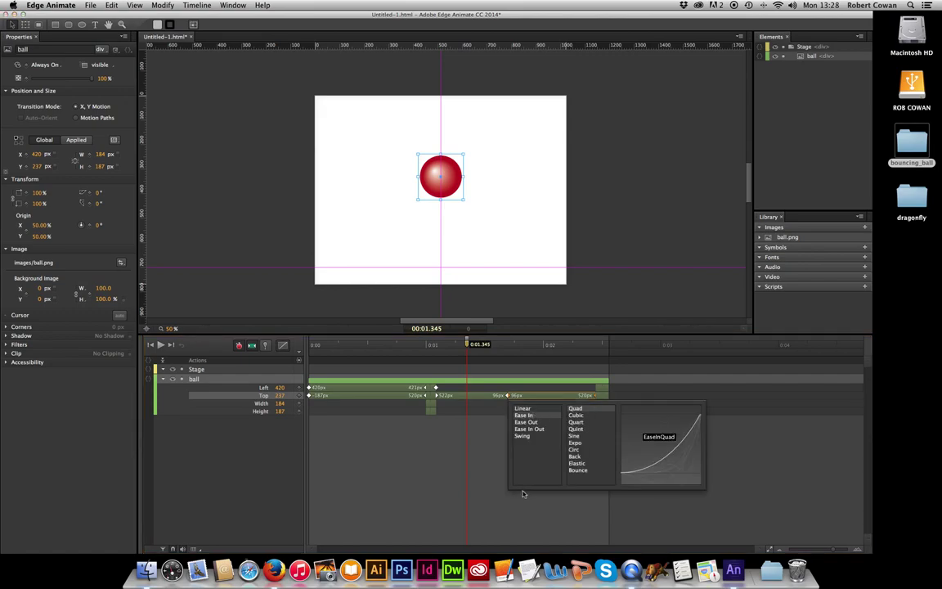
pyautogui.click(494, 501)
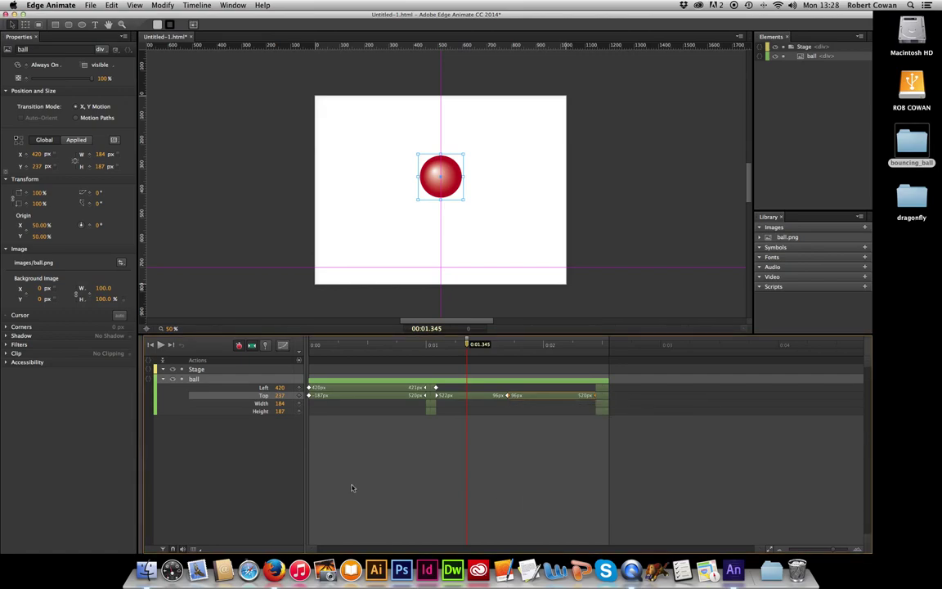
# - Preview the eased bounce in Firefox with Cmd+Return
pyautogui.press('super+Return')
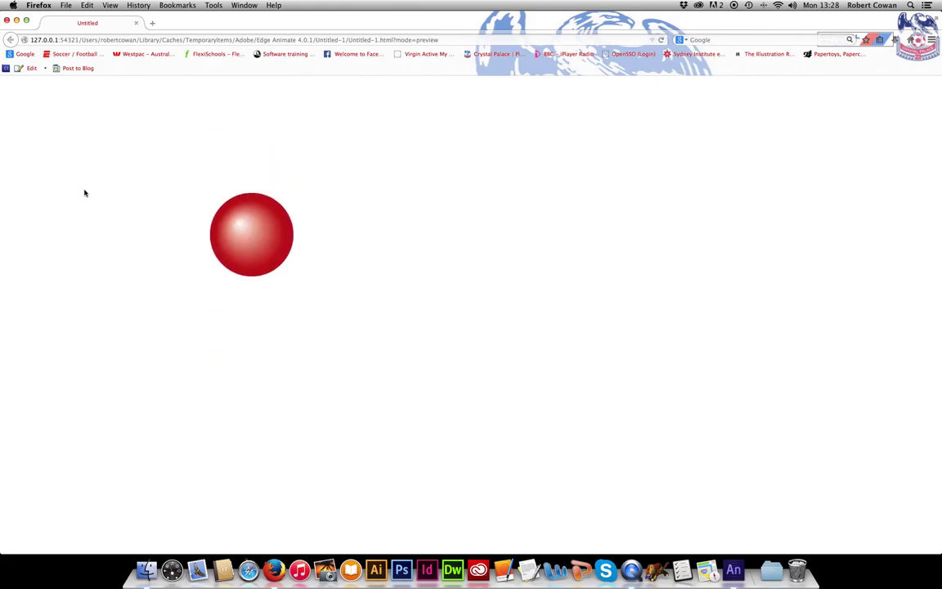
# - Add a third bounce rising to Top 266 at 3.119 s and landing on the floor at 3.634 s
pyautogui.click(7, 19)
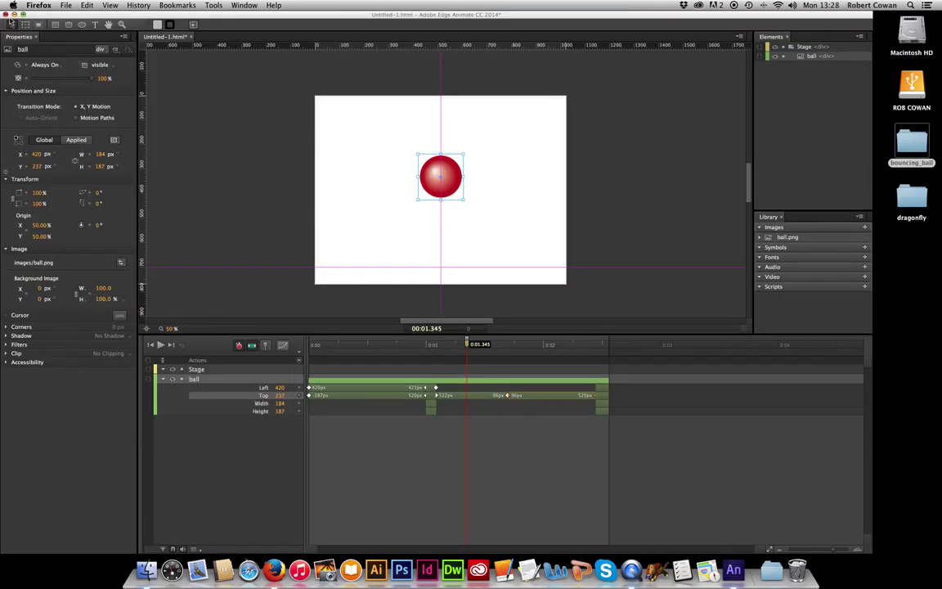
pyautogui.click(468, 344)
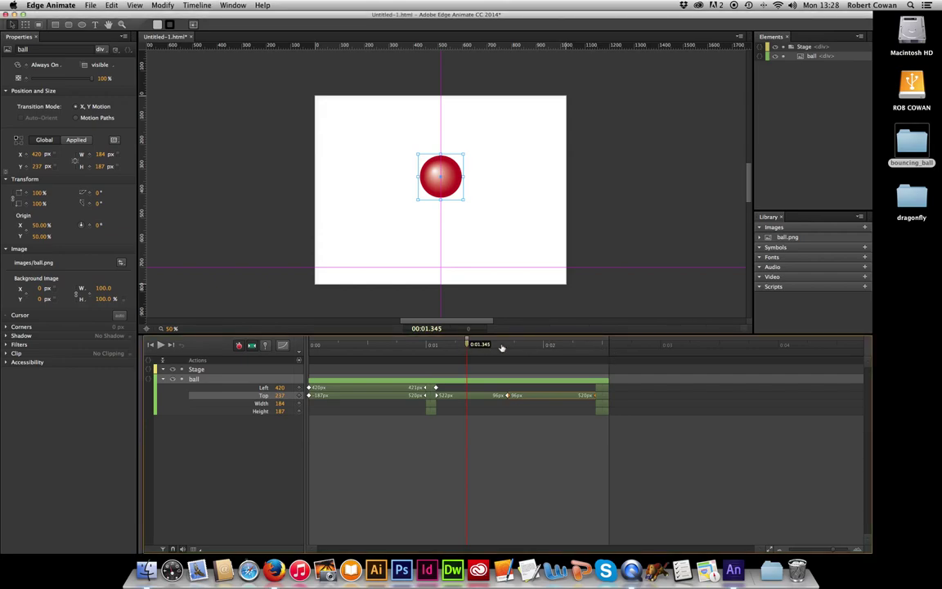
pyautogui.moveTo(502, 348); pyautogui.dragTo(675, 355)
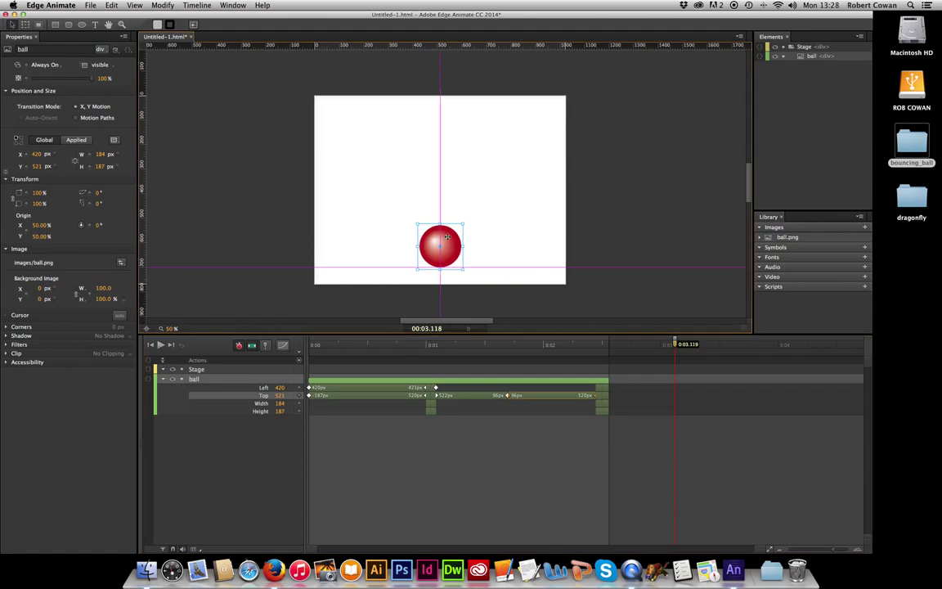
pyautogui.moveTo(452, 237); pyautogui.dragTo(447, 175)
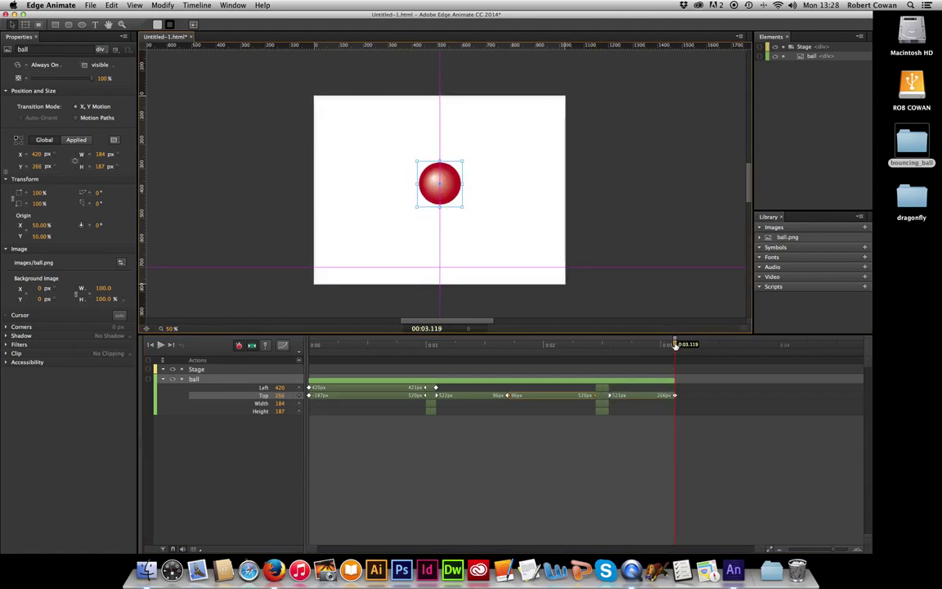
pyautogui.moveTo(675, 344); pyautogui.dragTo(735, 343)
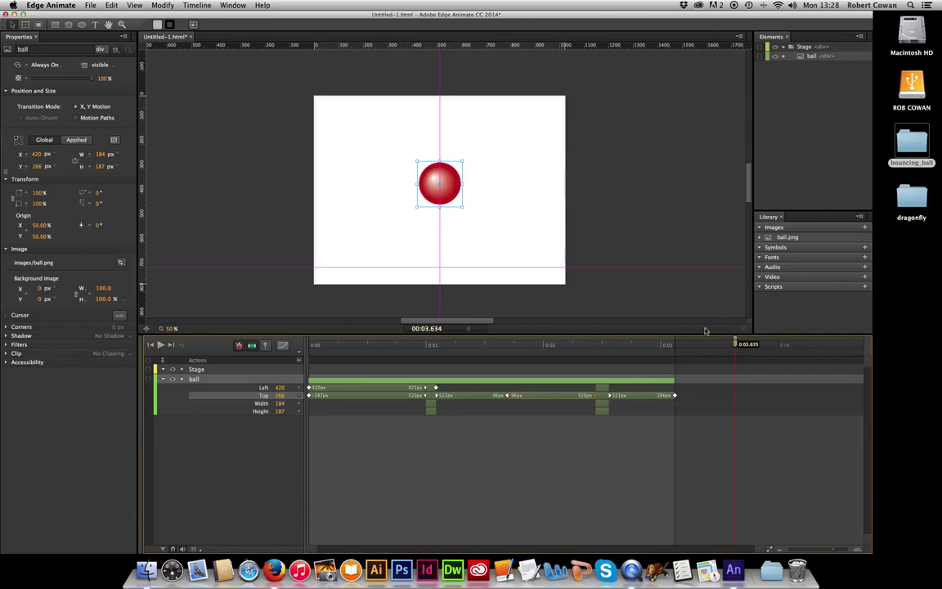
pyautogui.moveTo(433, 190); pyautogui.dragTo(435, 253)
# - Apply Ease Out Quad to the ball's last rising Top tween
pyautogui.click(584, 493)
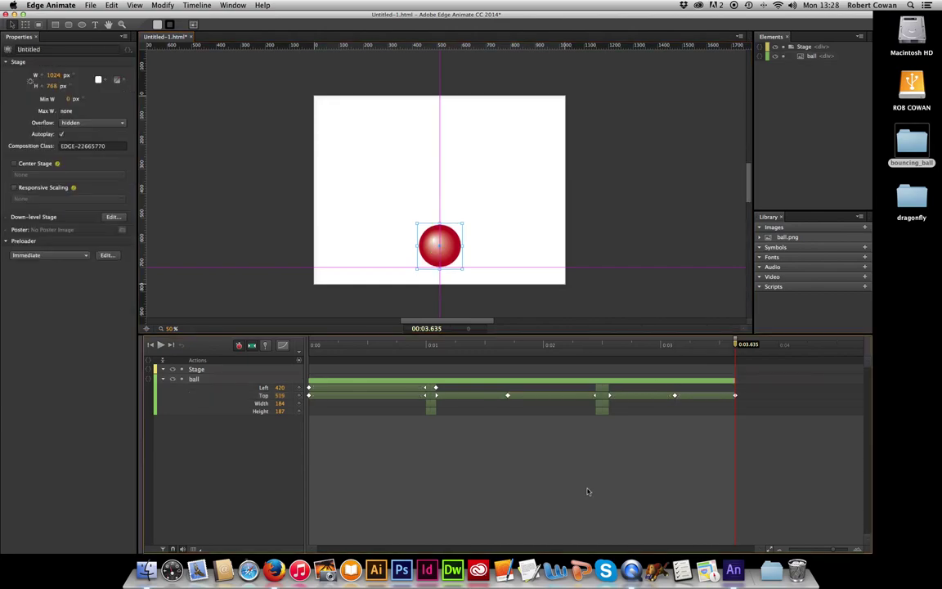
pyautogui.click(640, 395)
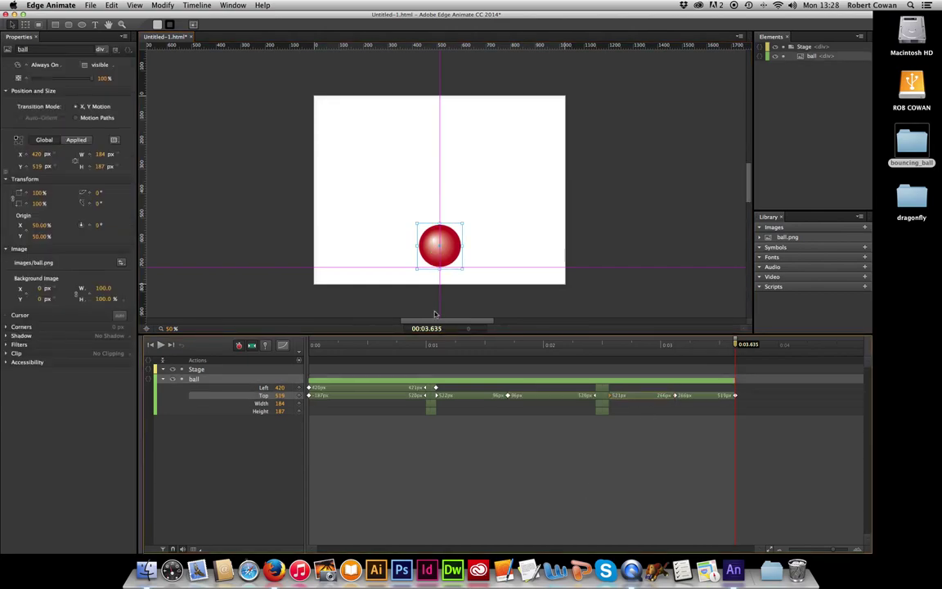
pyautogui.rightClick(636, 396)
pyautogui.click(650, 401)
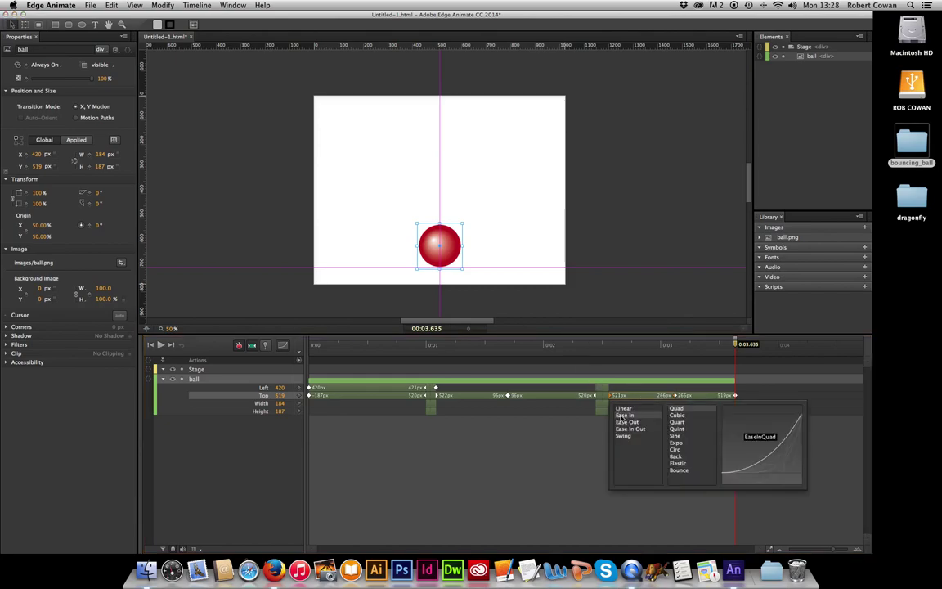
pyautogui.click(704, 395)
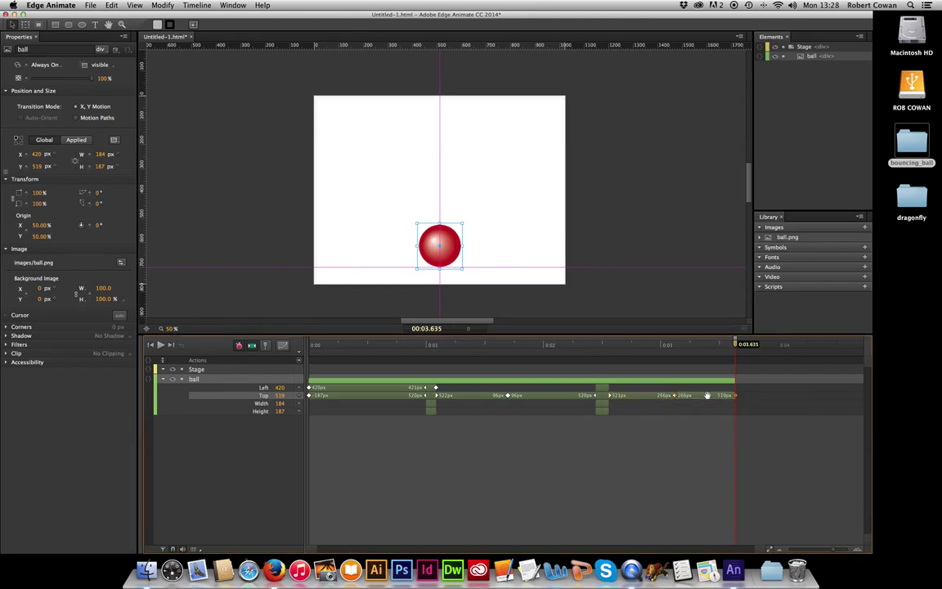
# - Apply Ease In Quad to the final falling tween and preview it in the browser
pyautogui.rightClick(708, 396)
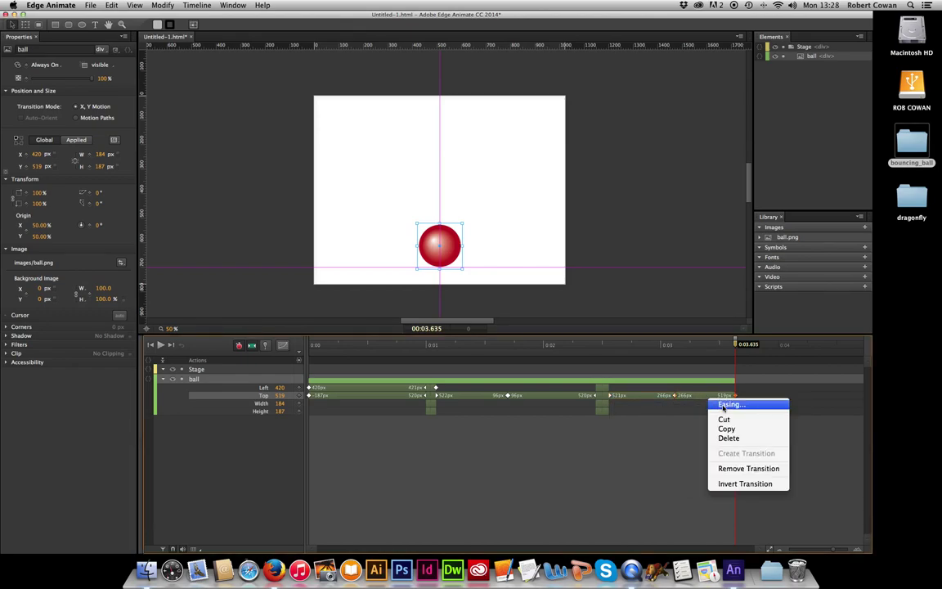
pyautogui.click(729, 404)
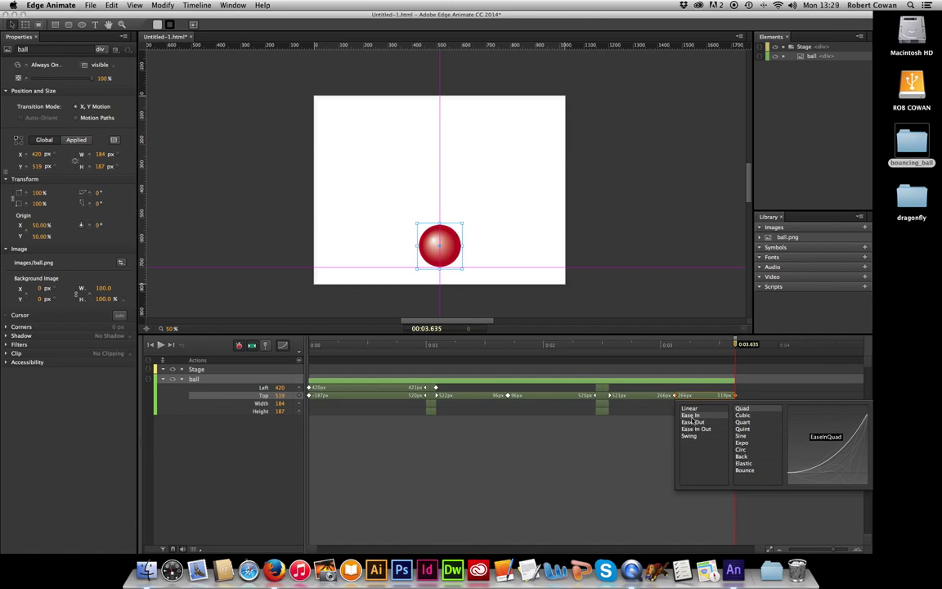
pyautogui.click(594, 460)
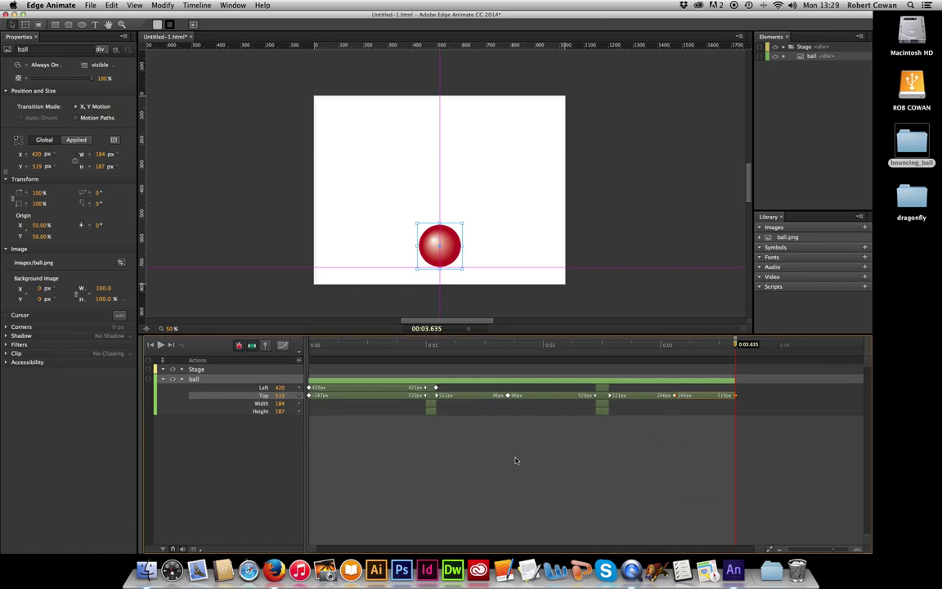
pyautogui.press('super+Return')
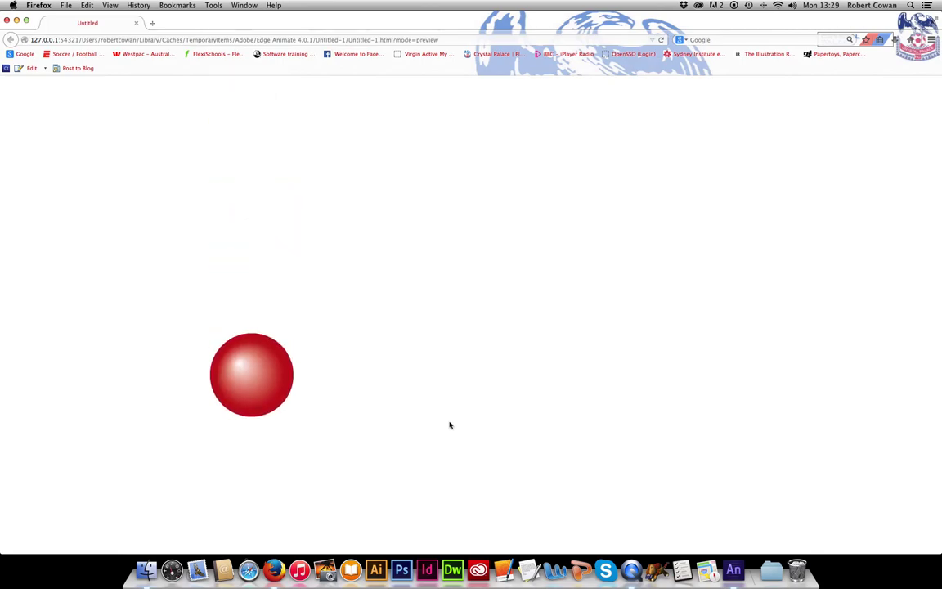
# - Close the Firefox preview of the bouncing ball to return to the editor
pyautogui.click(7, 20)
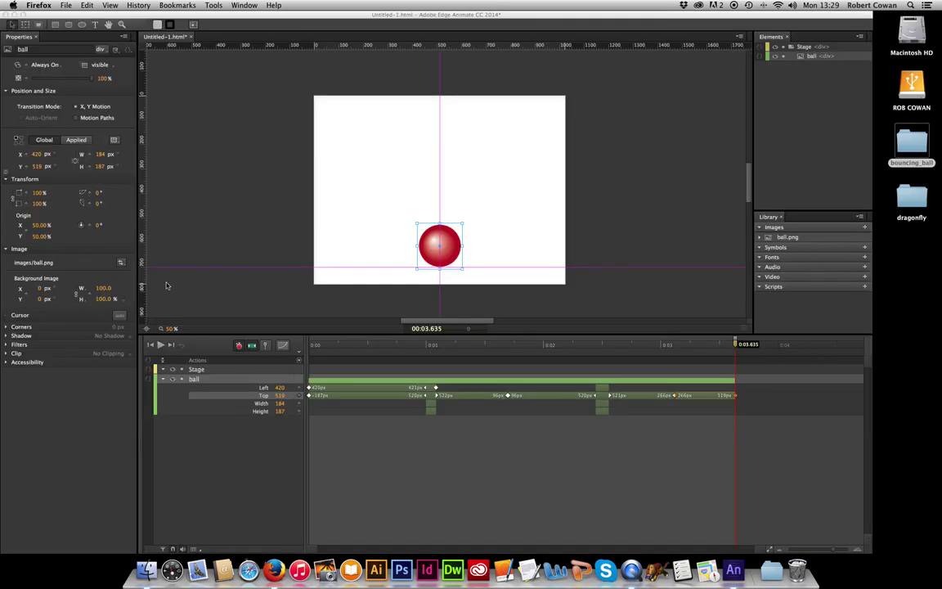
# - Save as Untitled-1.html in the bouncing_ball folder, then preview it and close Firefox
pyautogui.click(528, 489)
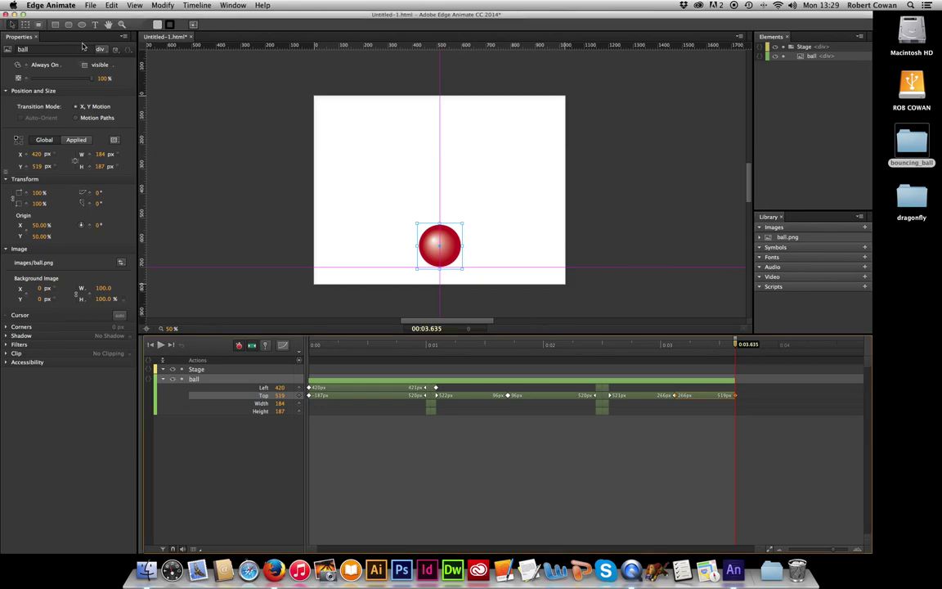
pyautogui.click(91, 5)
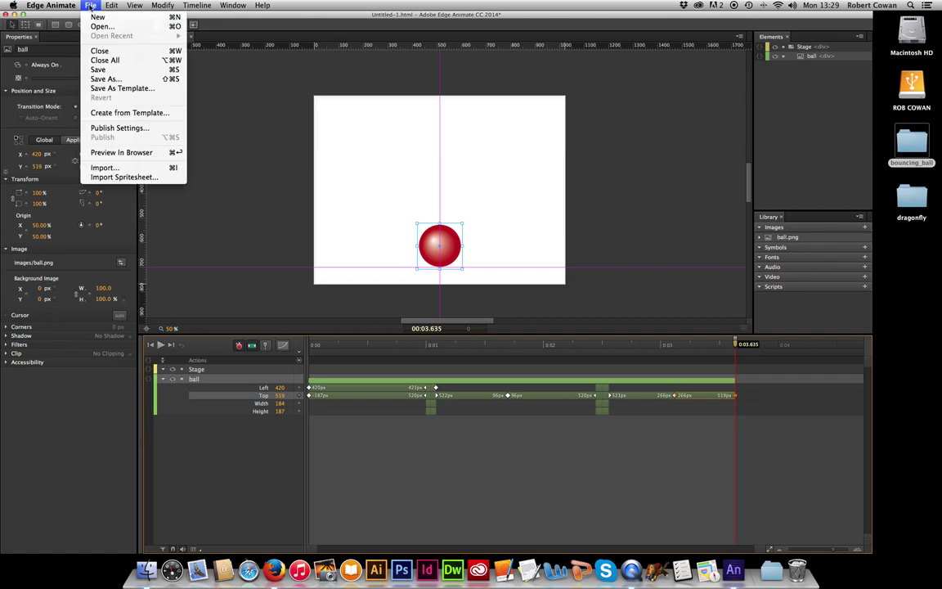
pyautogui.click(117, 78)
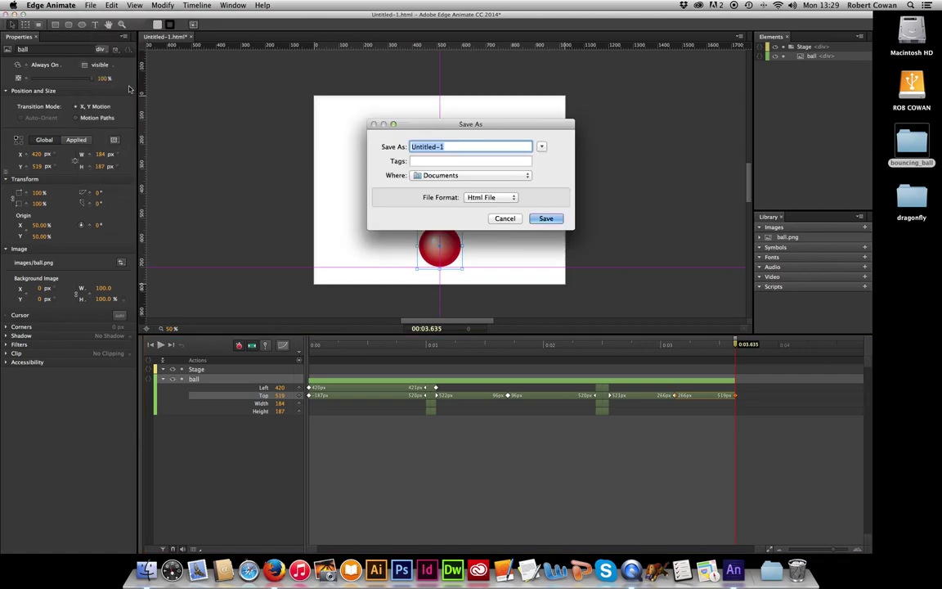
pyautogui.click(457, 176)
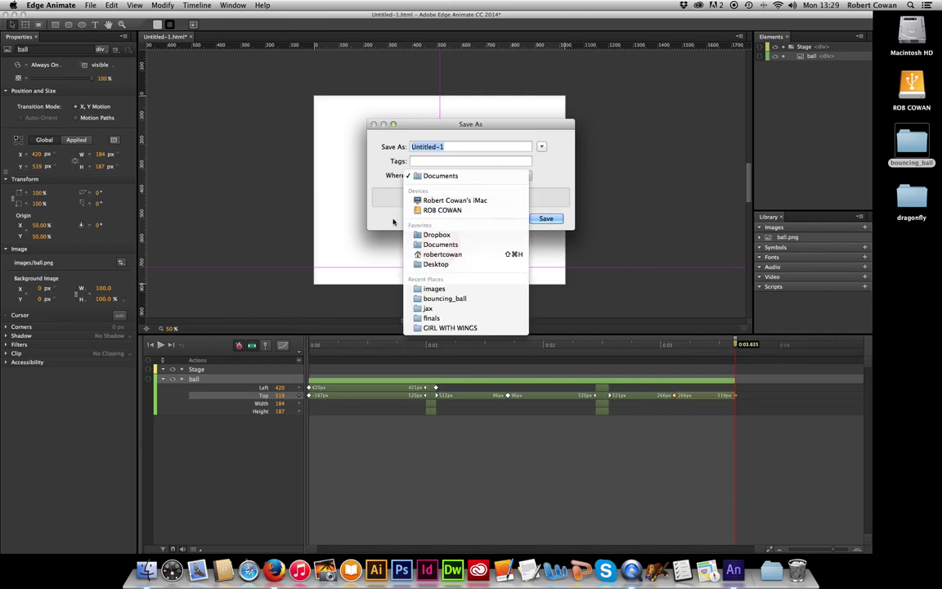
pyautogui.click(444, 298)
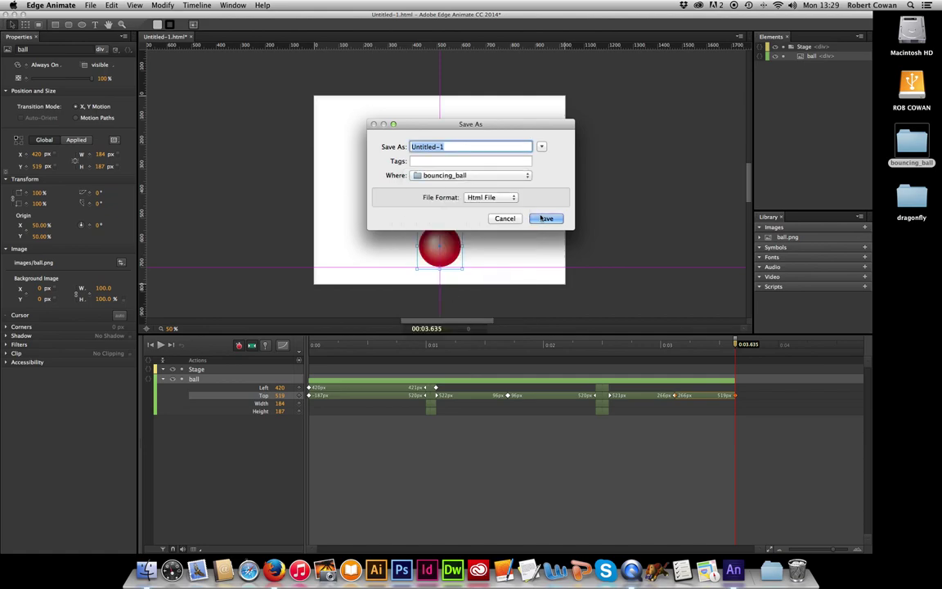
pyautogui.click(546, 219)
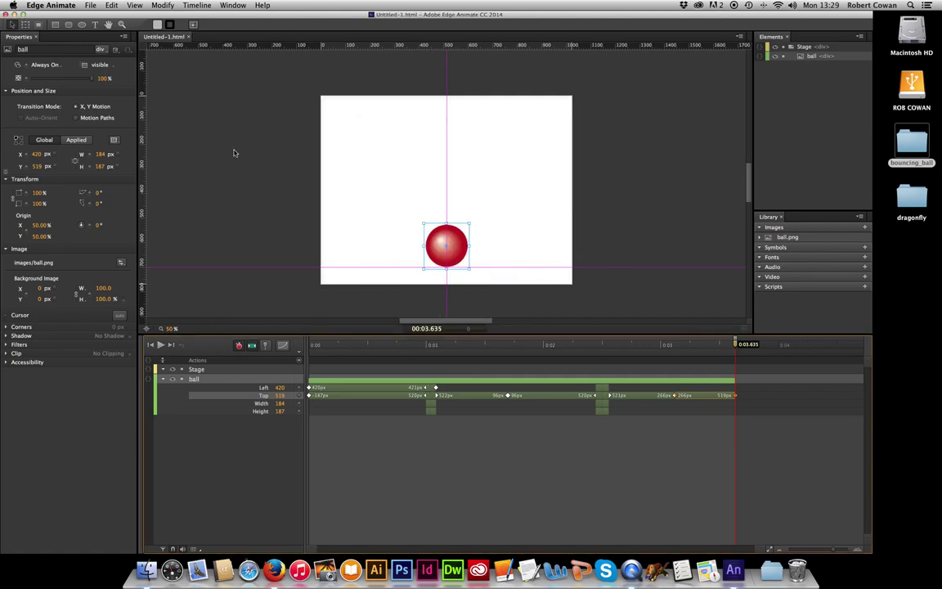
pyautogui.press('super+Return')
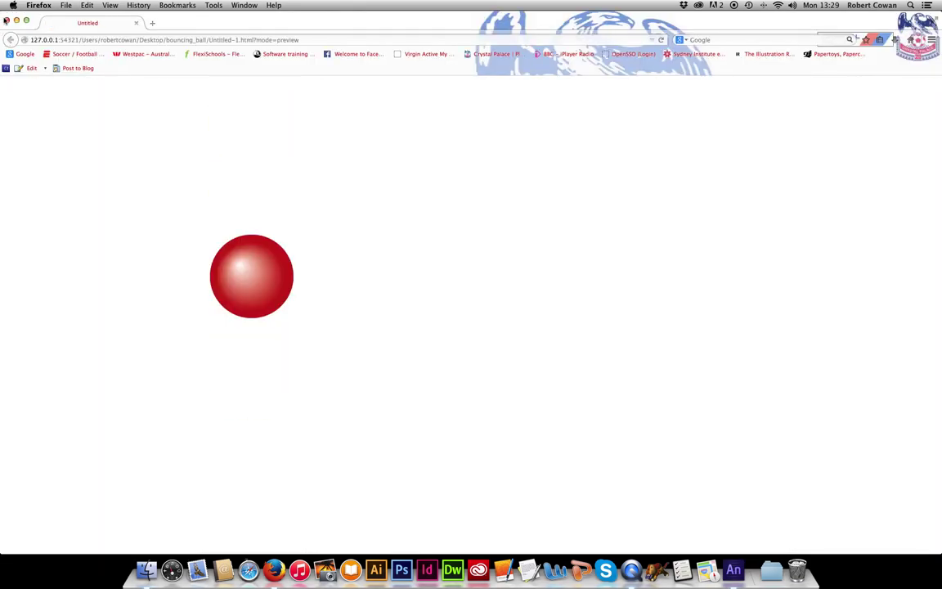
pyautogui.click(7, 22)
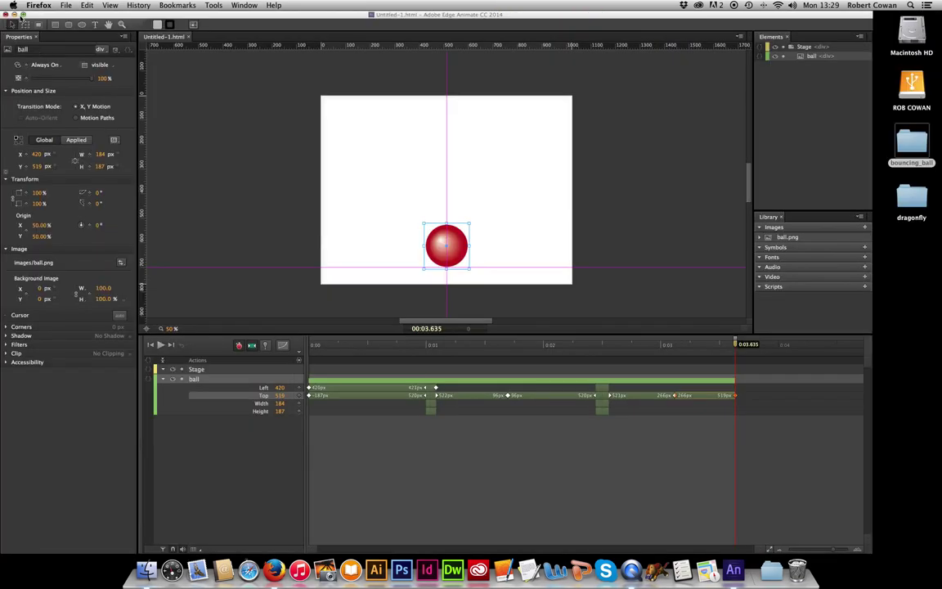
# - Open bouncing_ball in Finder and inspect Untitled-1.an, Untitled-1.html, the JS files and edge_includes
pyautogui.doubleClick(913, 147)
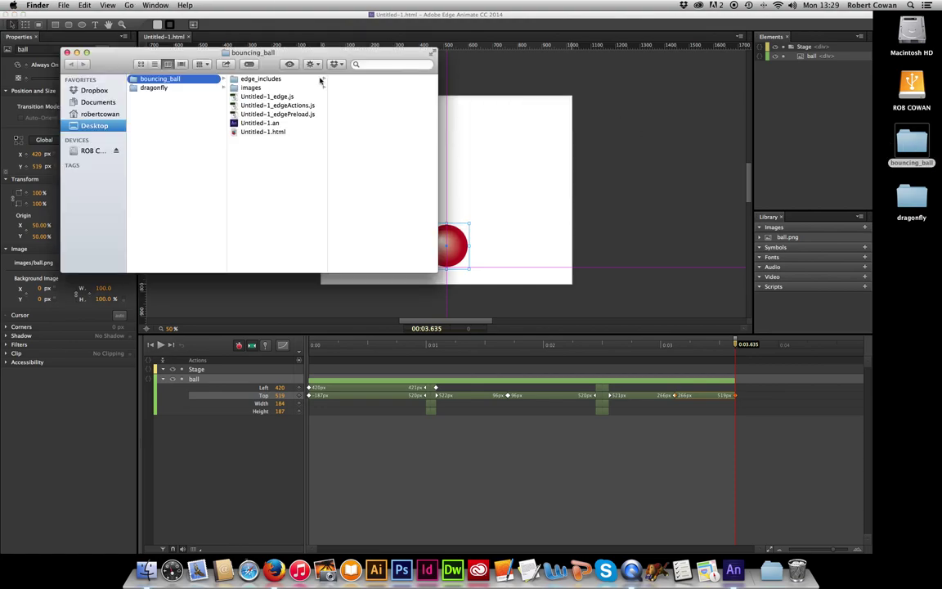
pyautogui.moveTo(327, 59); pyautogui.dragTo(498, 93)
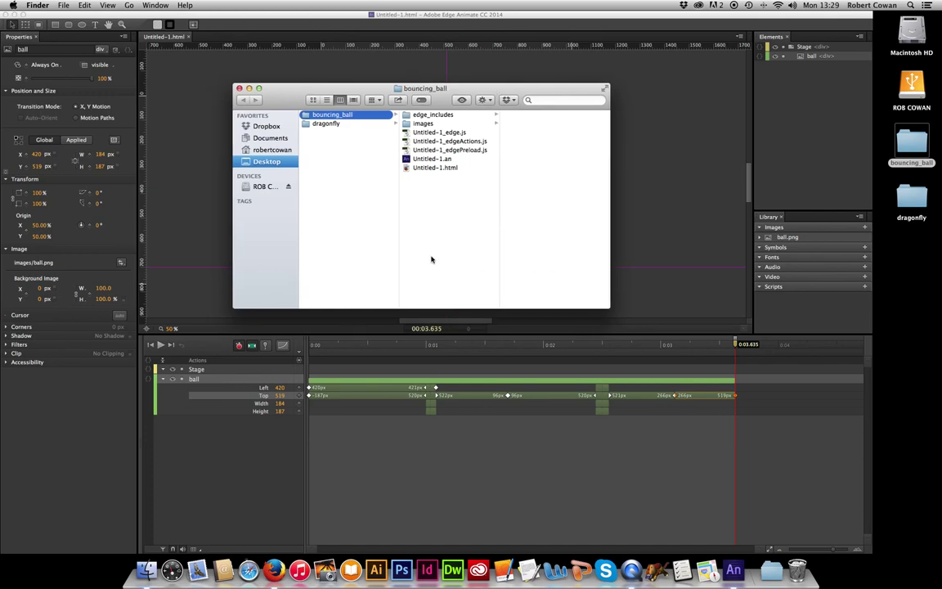
pyautogui.click(431, 160)
pyautogui.click(419, 168)
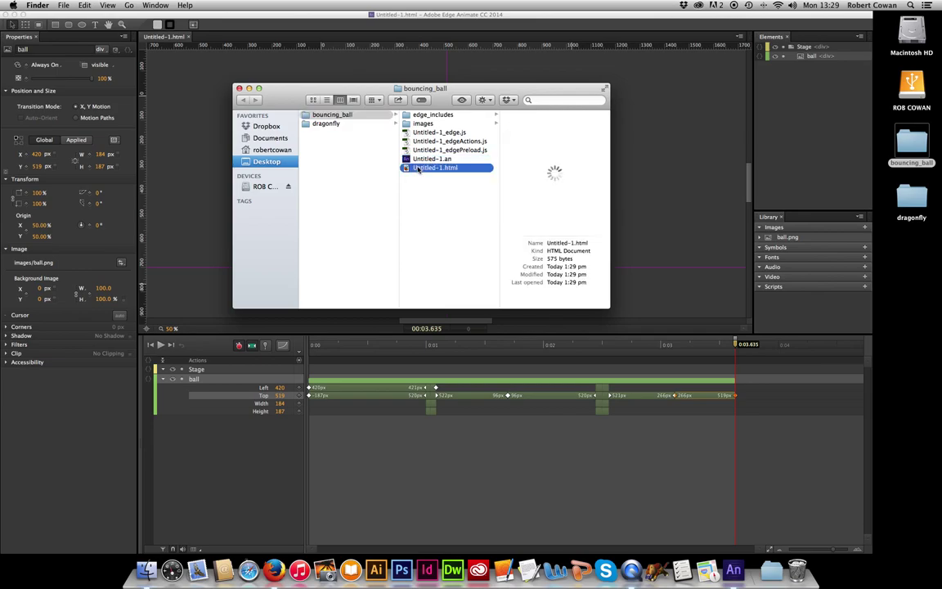
pyautogui.click(435, 134)
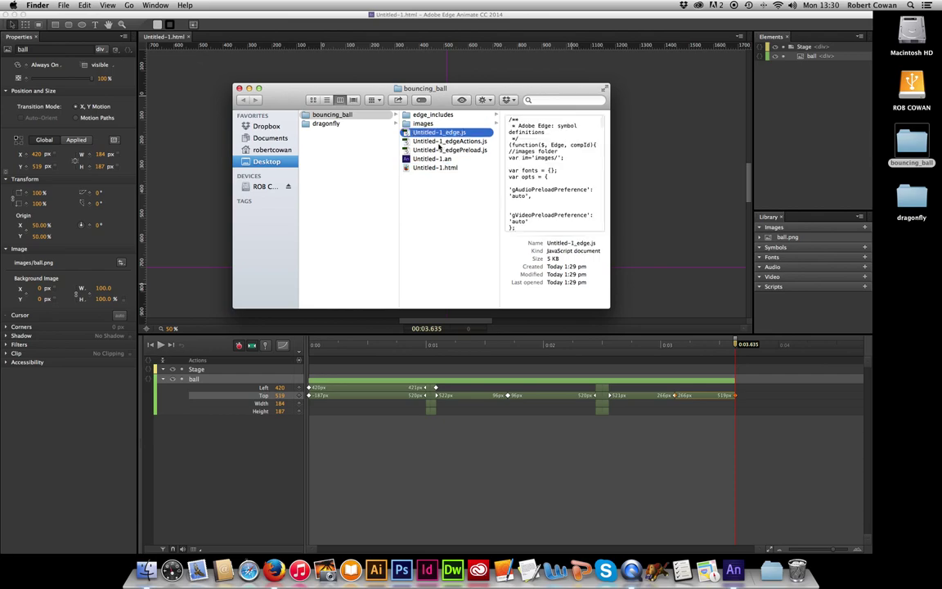
pyautogui.press('Down')
pyautogui.press('Down')
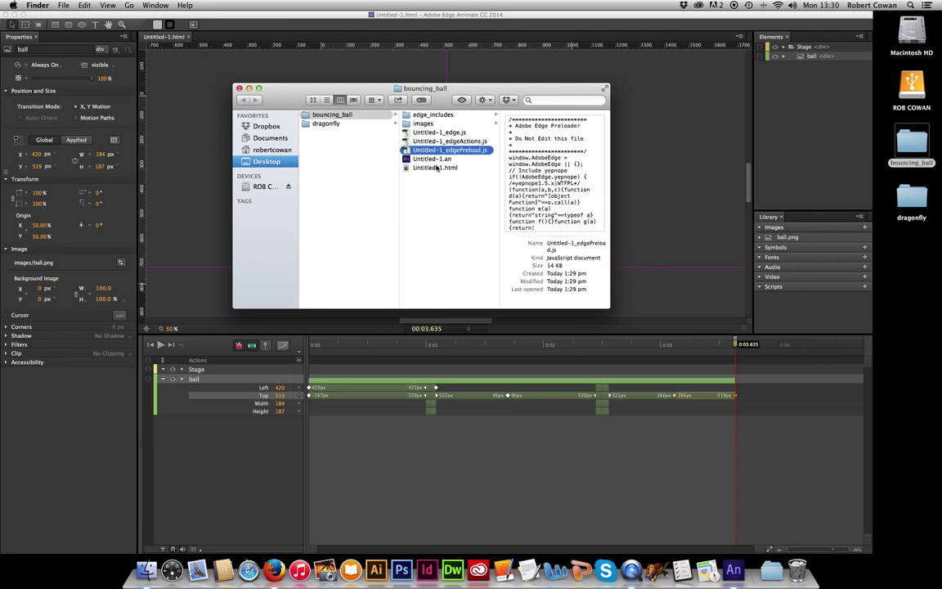
pyautogui.click(422, 116)
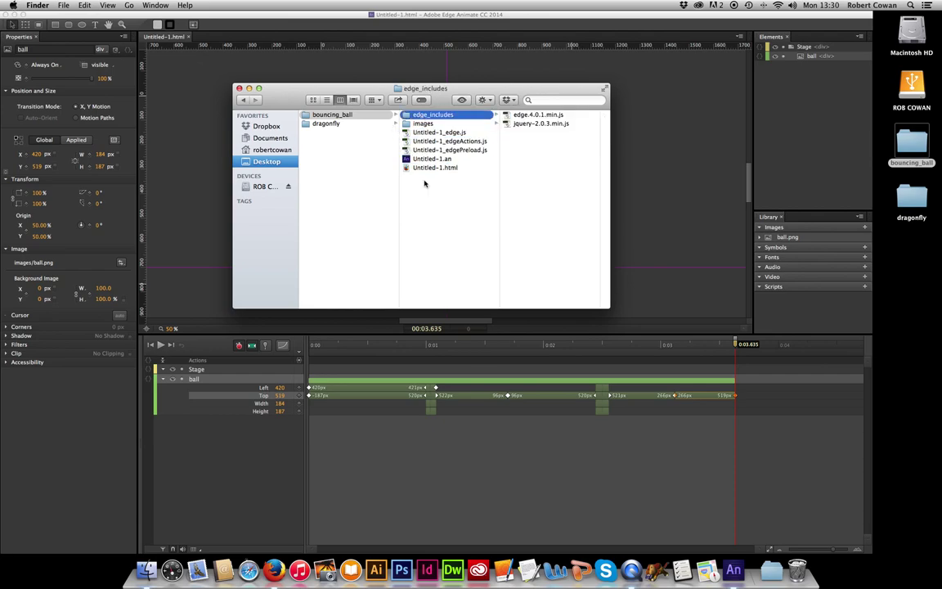
pyautogui.click(312, 115)
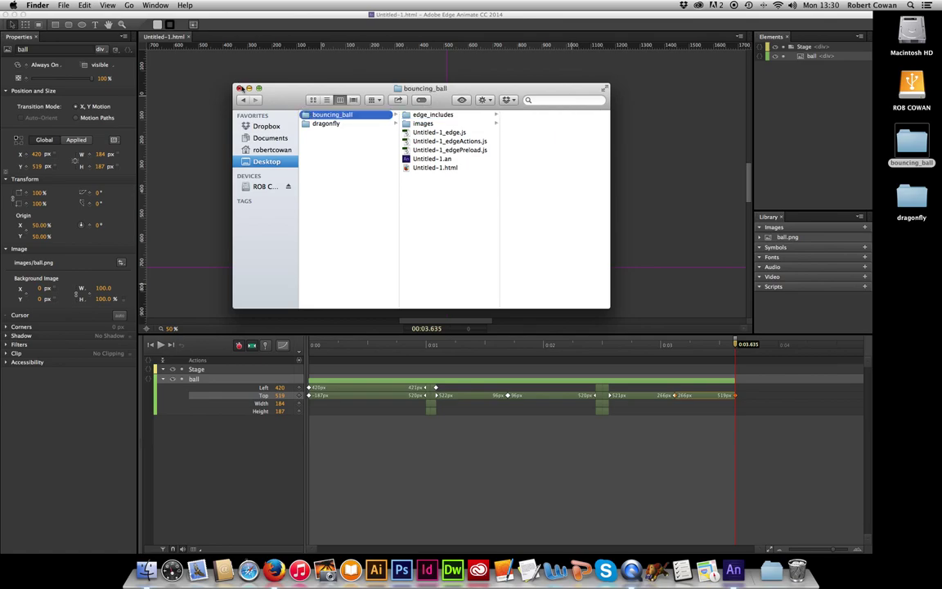